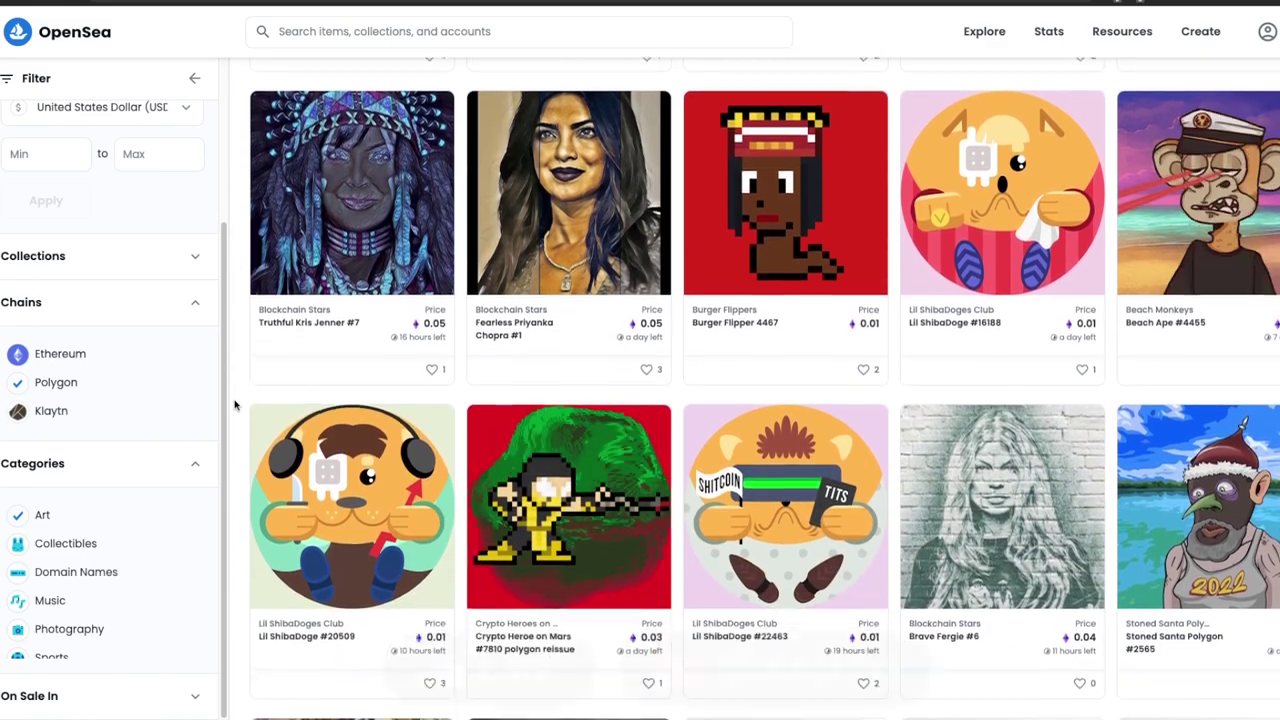
- Switch MetaMask to its expanded view and start adding a custom network from the network list
{"action": "scroll", "coordinate": [235, 405], "scroll_direction": "down", "scroll_amount": 1}
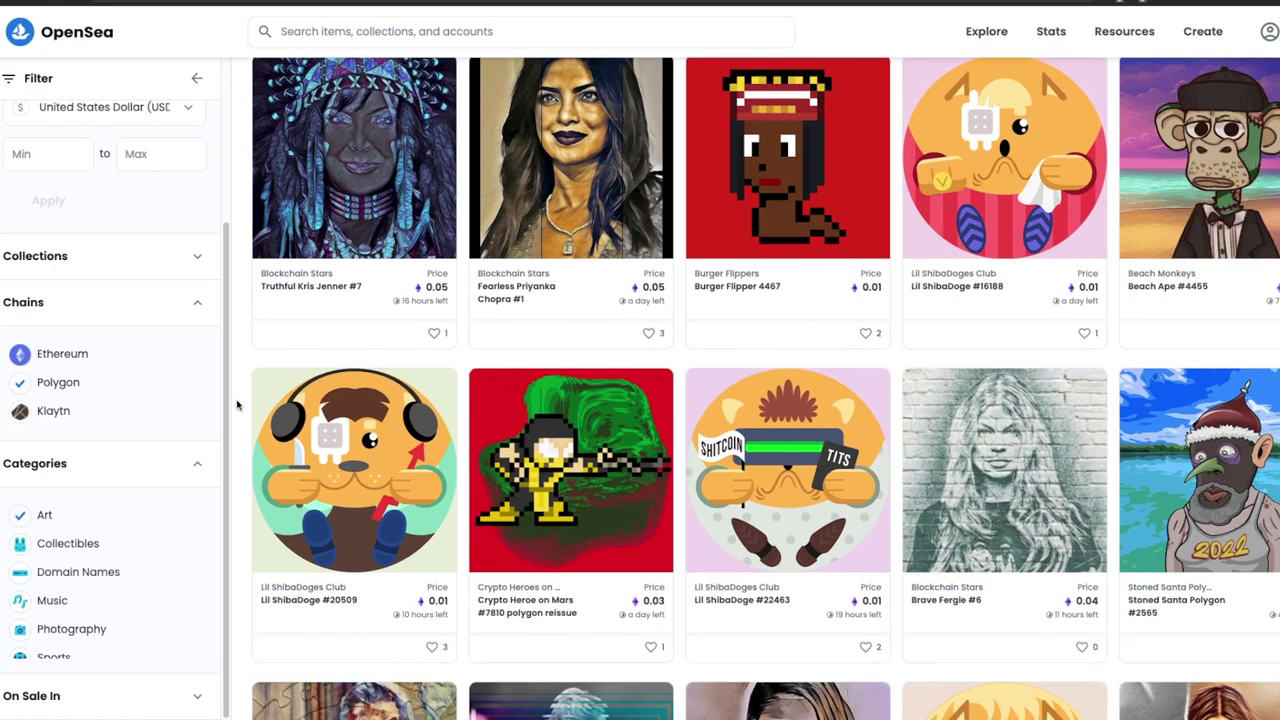
{"action": "scroll", "coordinate": [235, 405], "scroll_direction": "down", "scroll_amount": 2}
{"action": "scroll", "coordinate": [237, 405], "scroll_direction": "down", "scroll_amount": 2}
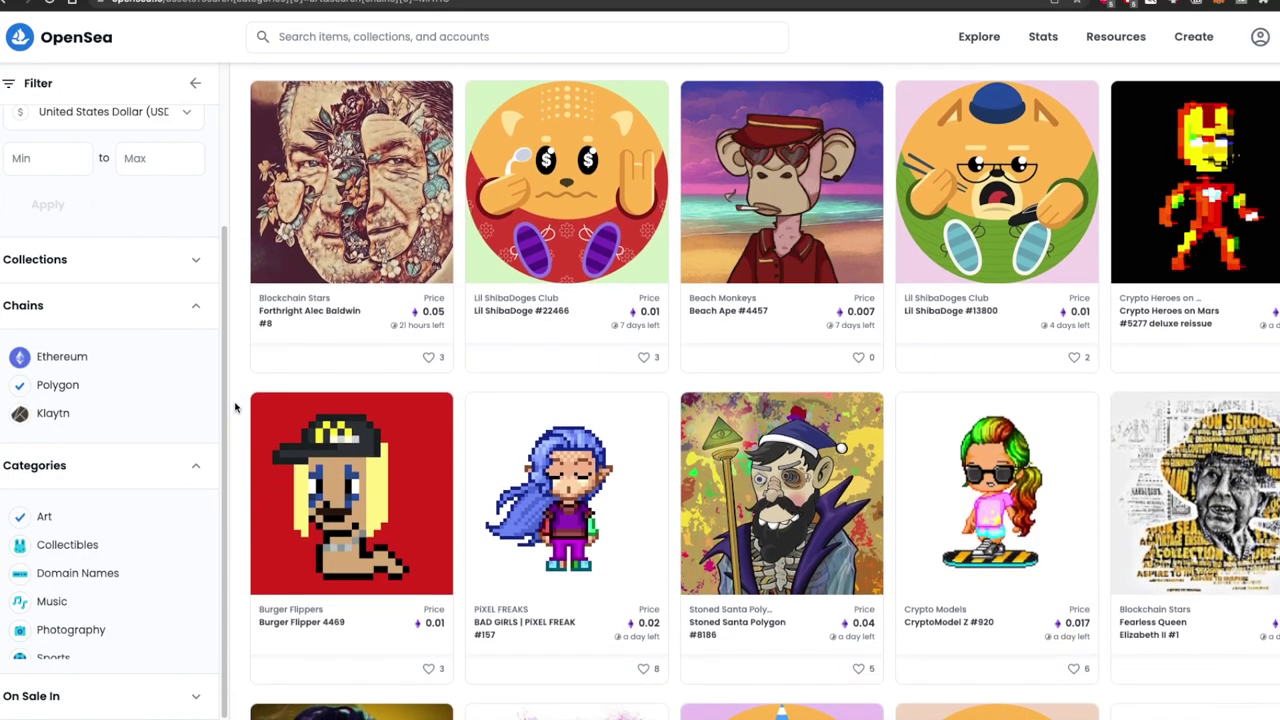
{"action": "scroll", "coordinate": [235, 407], "scroll_direction": "down", "scroll_amount": 1}
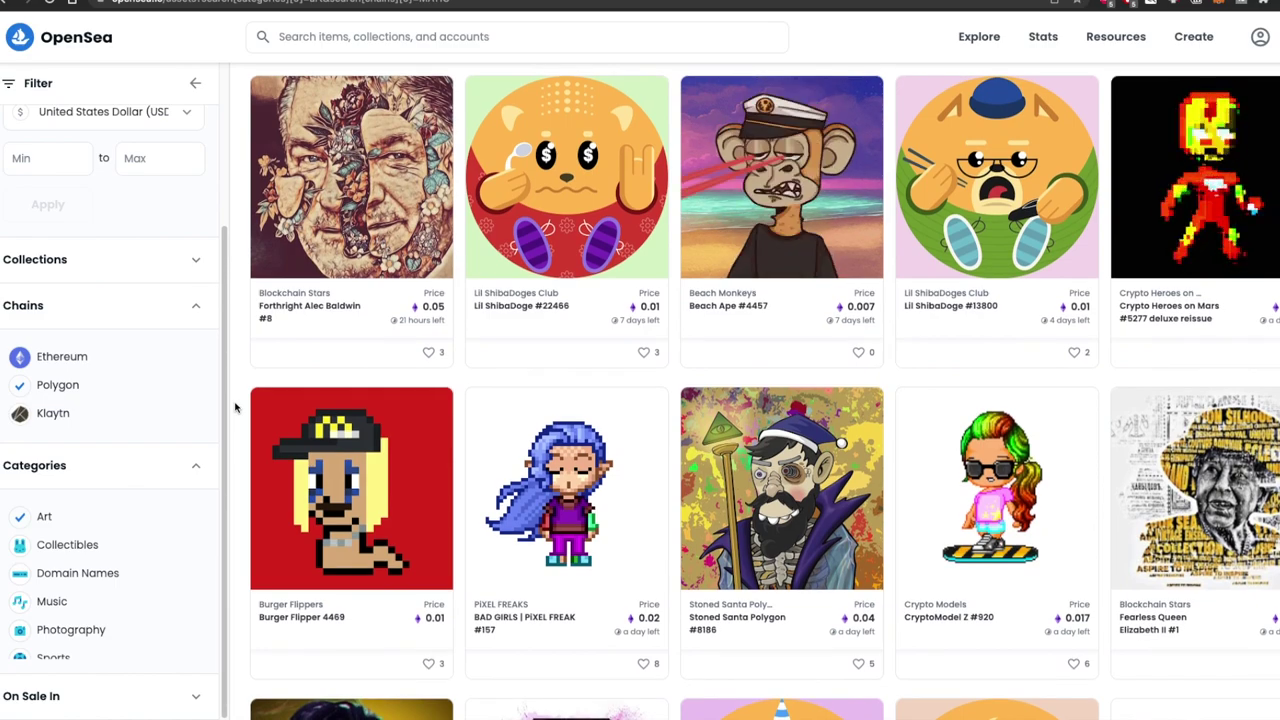
{"action": "scroll", "coordinate": [235, 407], "scroll_direction": "down", "scroll_amount": 3}
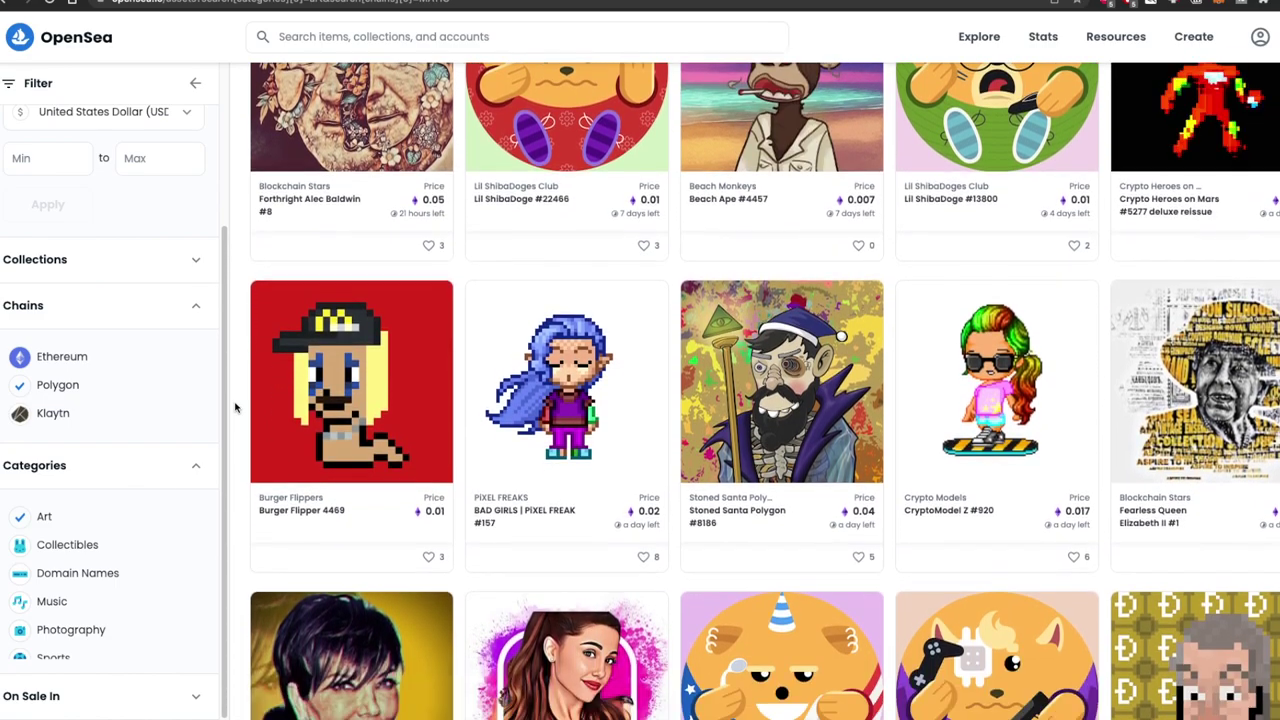
{"action": "scroll", "coordinate": [235, 407], "scroll_direction": "down", "scroll_amount": 5}
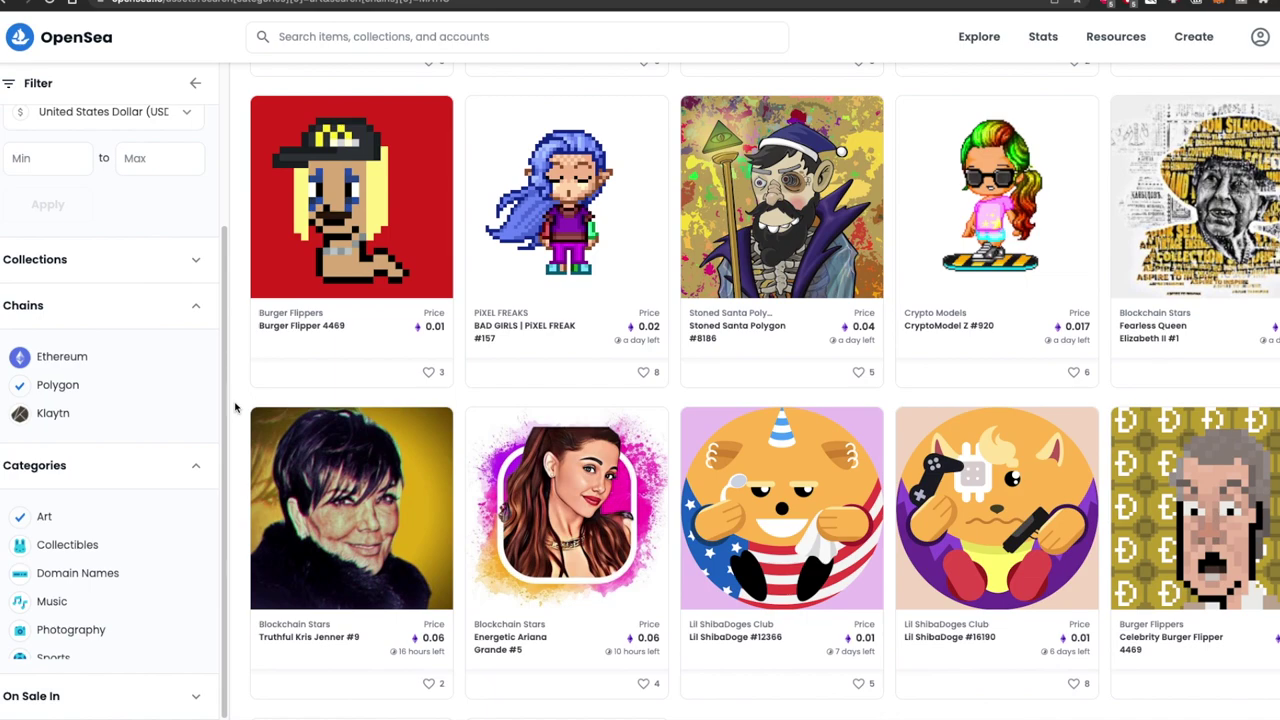
{"action": "scroll", "coordinate": [235, 407], "scroll_direction": "down", "scroll_amount": 4}
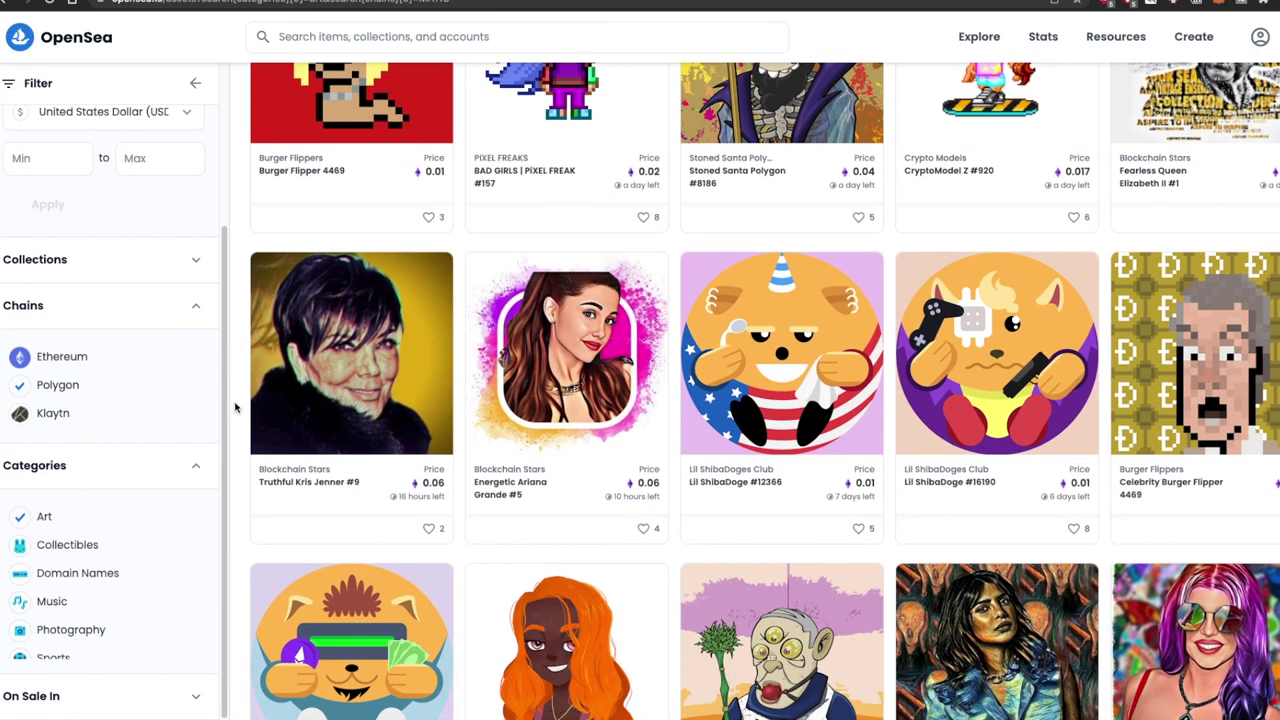
{"action": "scroll", "coordinate": [235, 407], "scroll_direction": "down", "scroll_amount": 5}
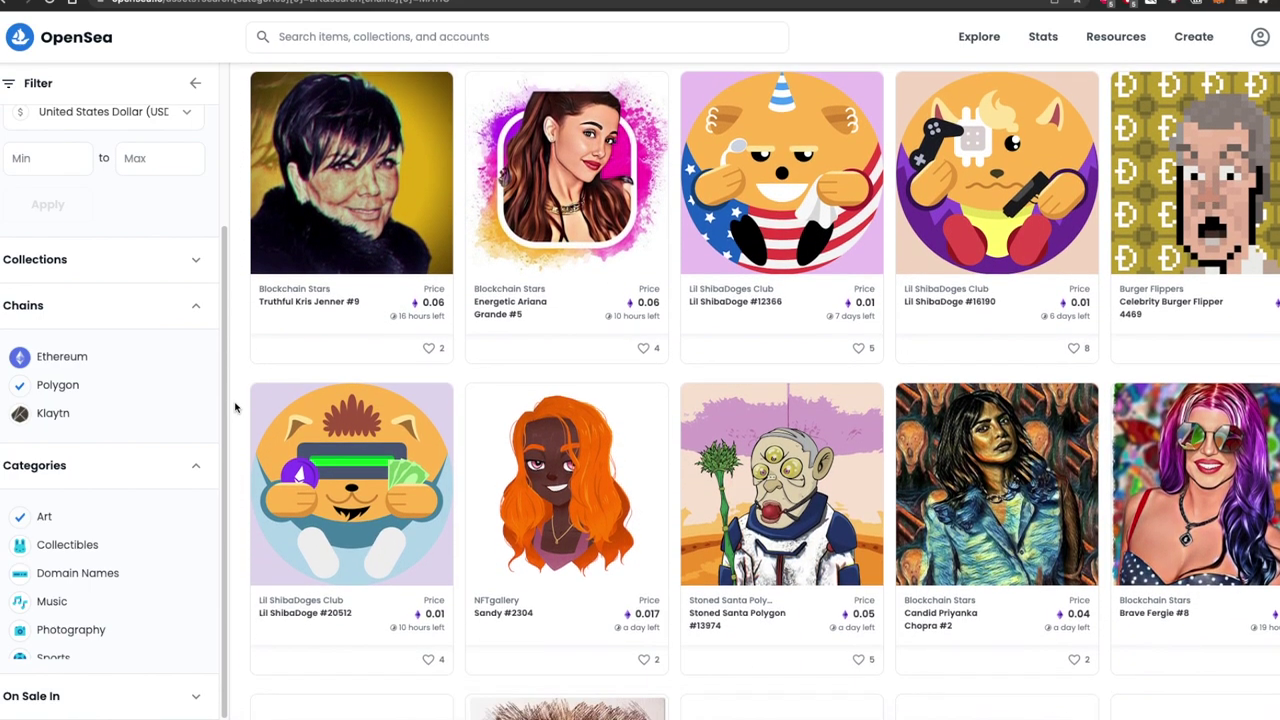
{"action": "scroll", "coordinate": [235, 407], "scroll_direction": "down", "scroll_amount": 2}
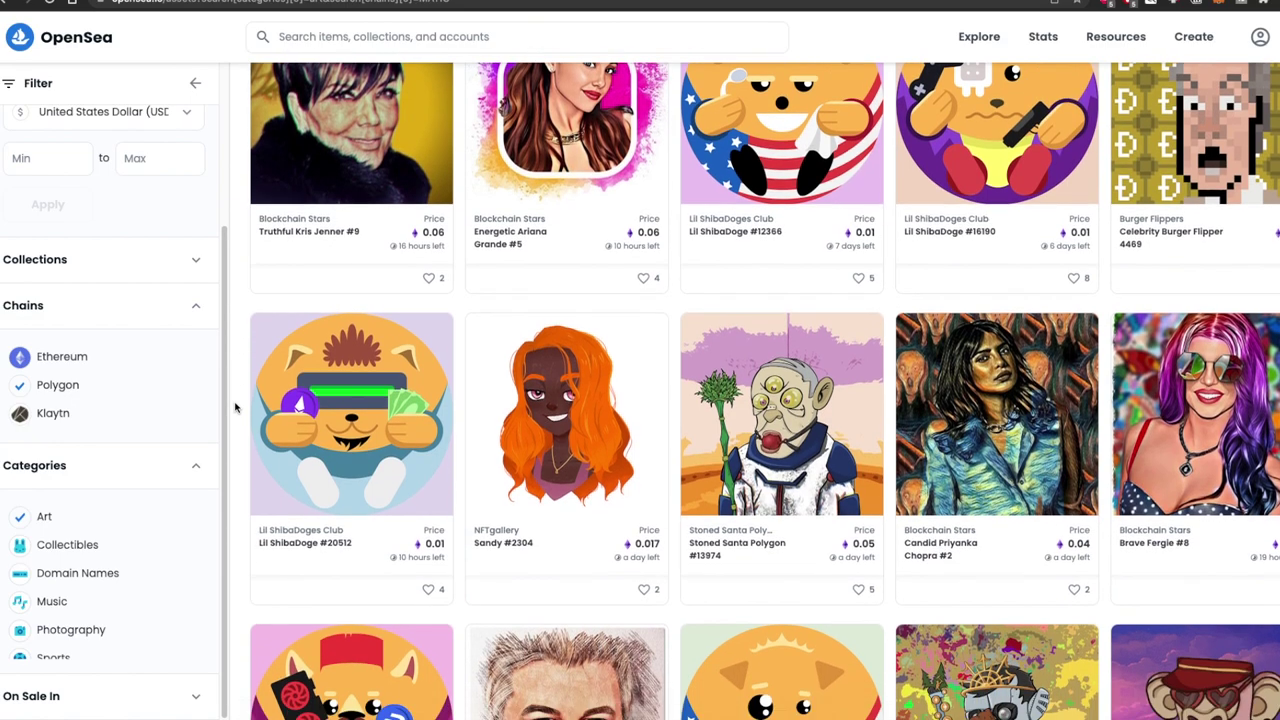
{"action": "scroll", "coordinate": [235, 407], "scroll_direction": "down", "scroll_amount": 2}
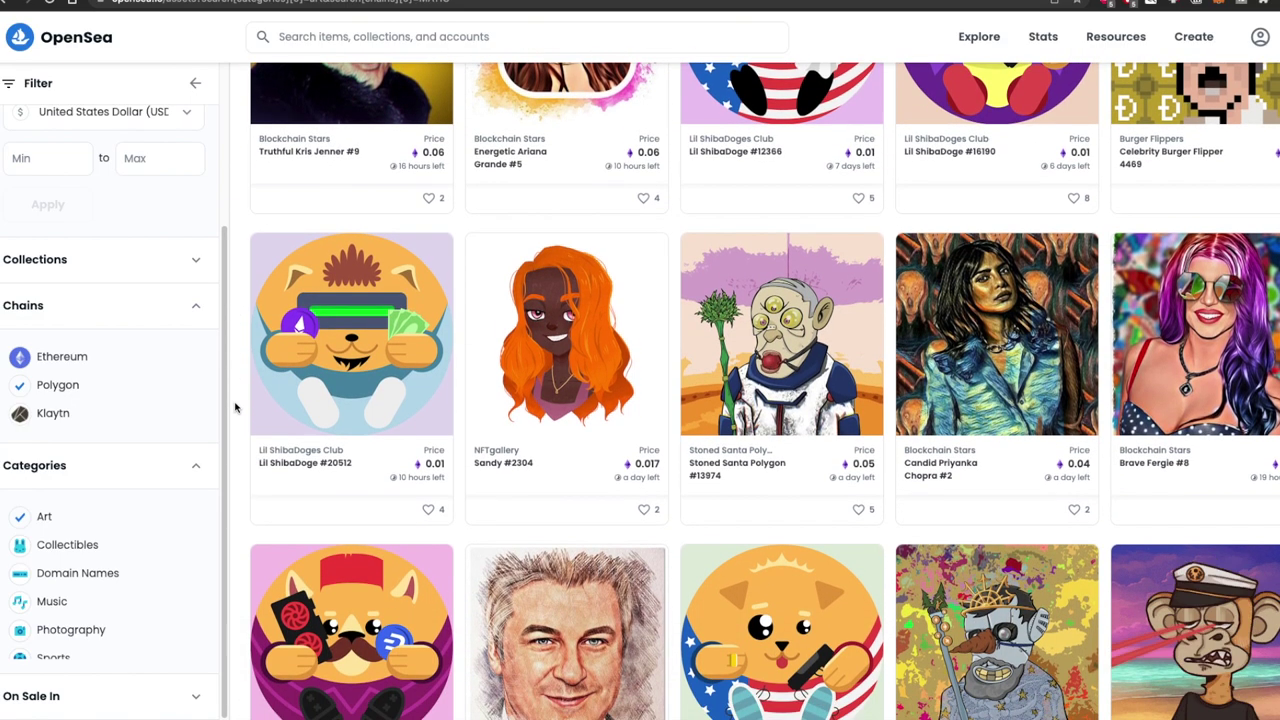
{"action": "scroll", "coordinate": [235, 407], "scroll_direction": "down", "scroll_amount": 3}
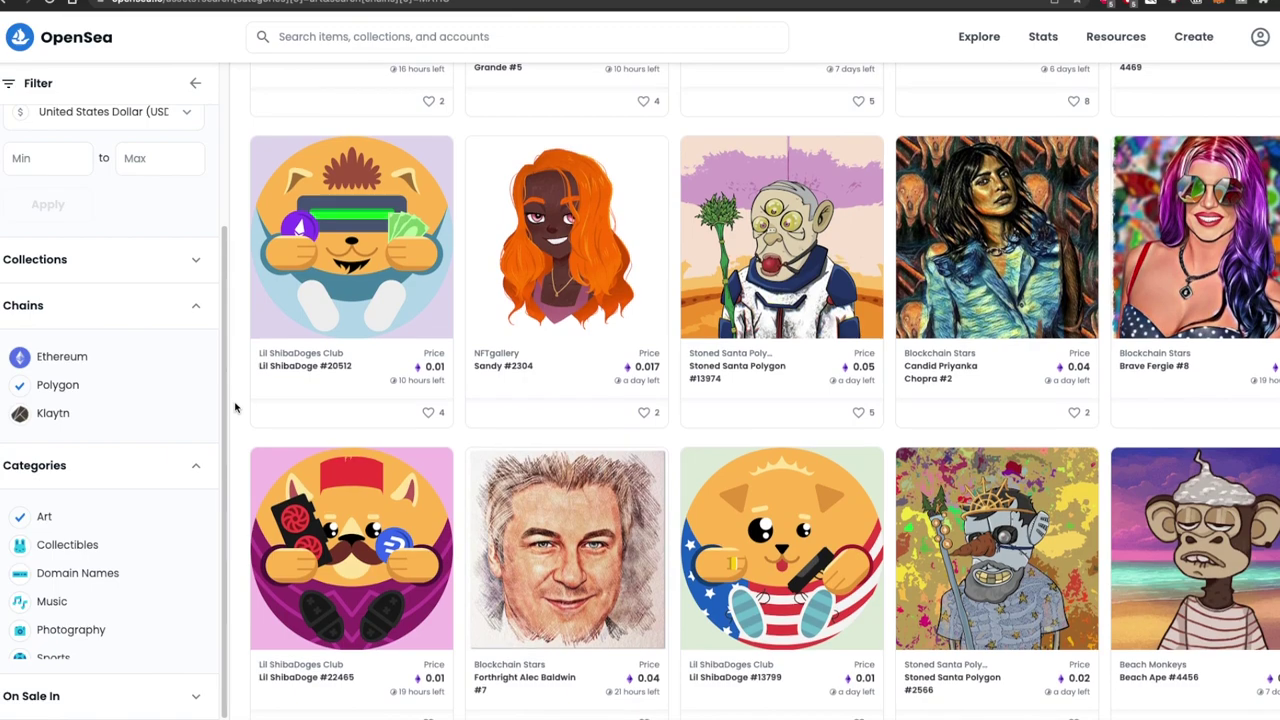
{"action": "scroll", "coordinate": [235, 407], "scroll_direction": "down", "scroll_amount": 3}
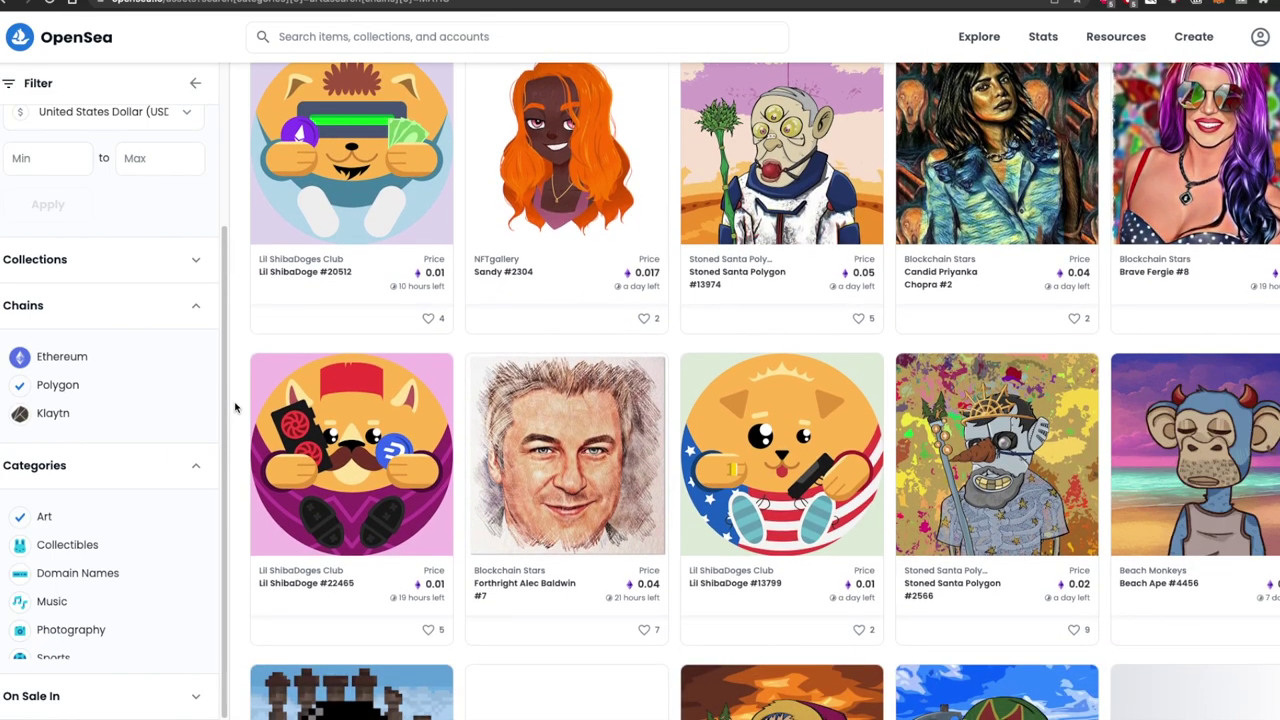
{"action": "scroll", "coordinate": [235, 407], "scroll_direction": "down", "scroll_amount": 2}
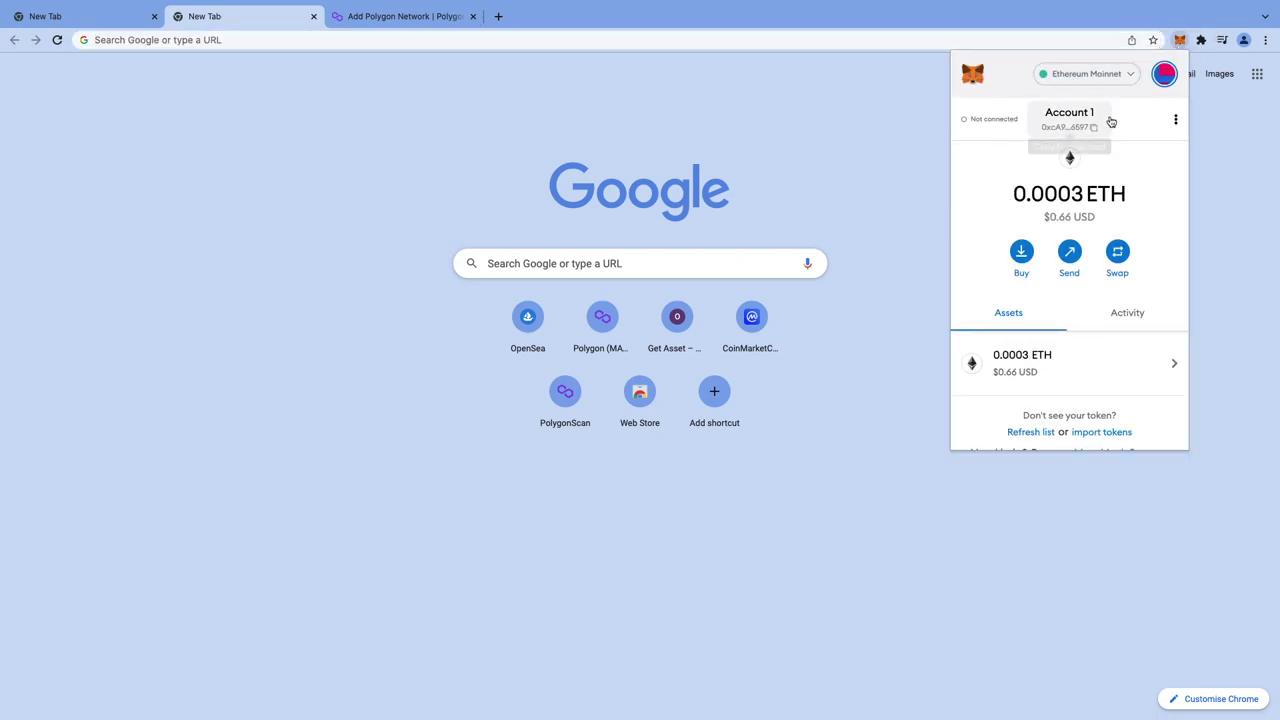
{"action": "left_click", "coordinate": [1176, 121]}
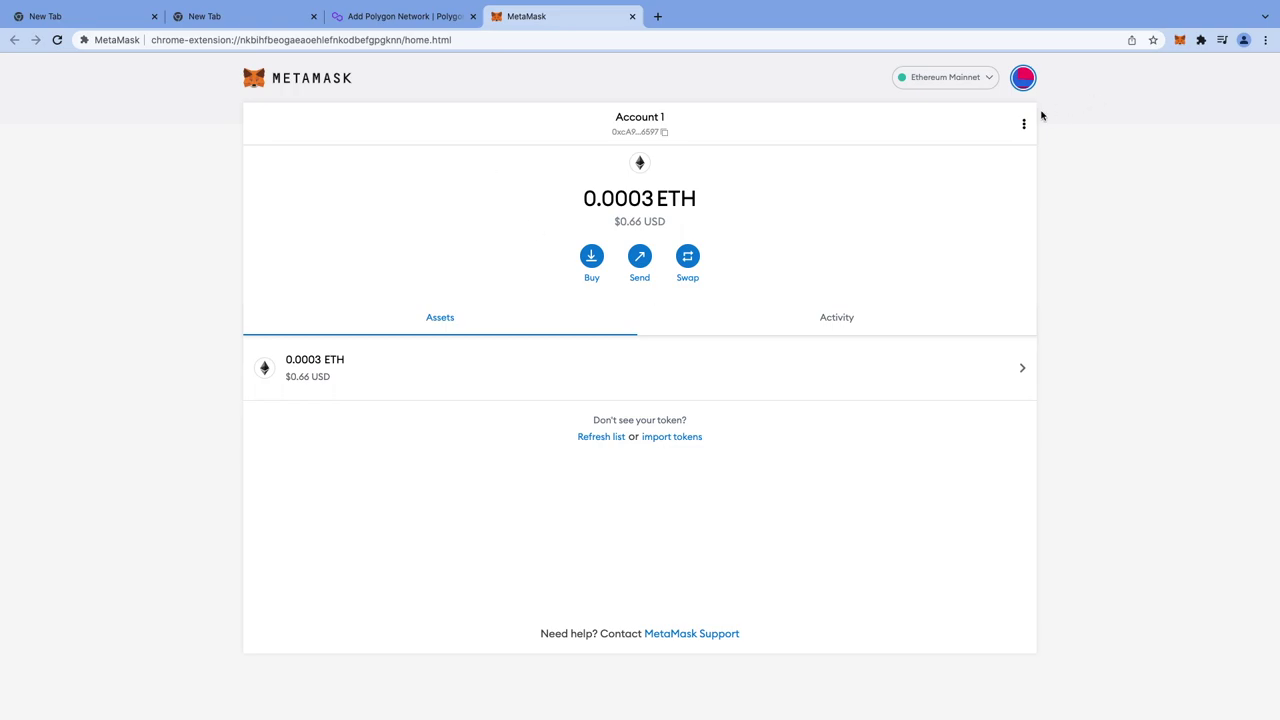
{"action": "left_click", "coordinate": [987, 80]}
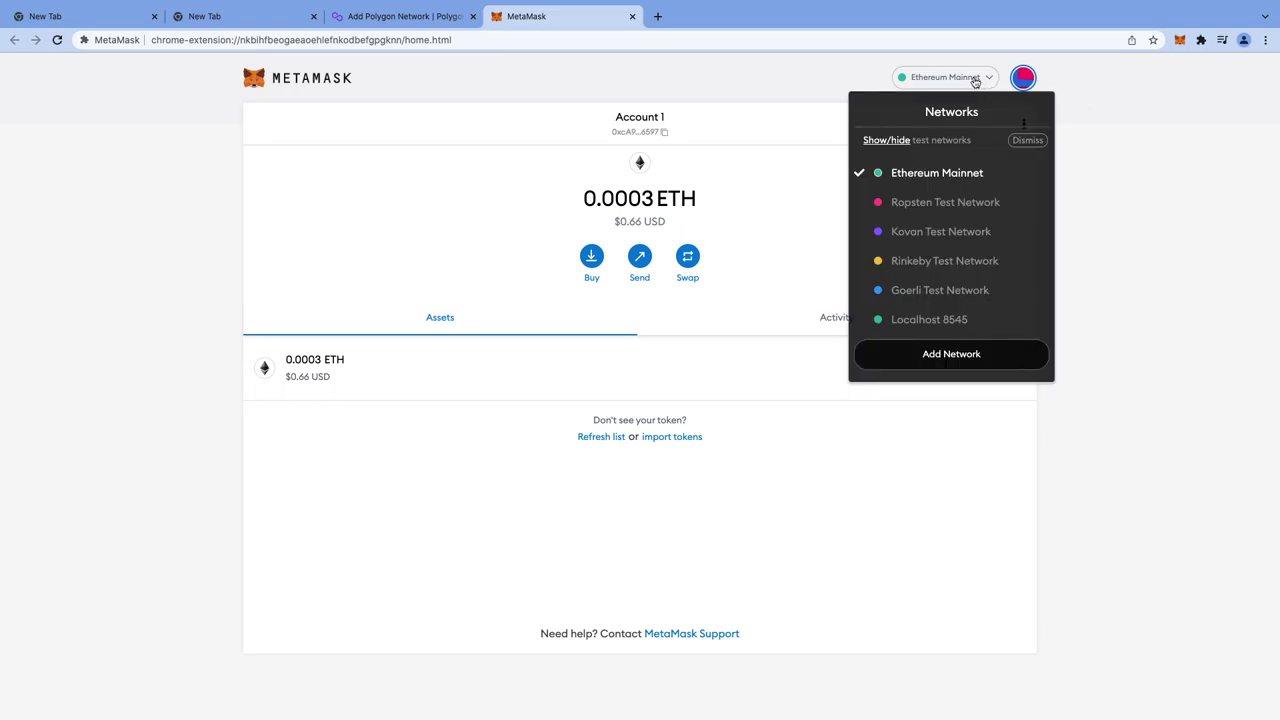
{"action": "left_click", "coordinate": [957, 356]}
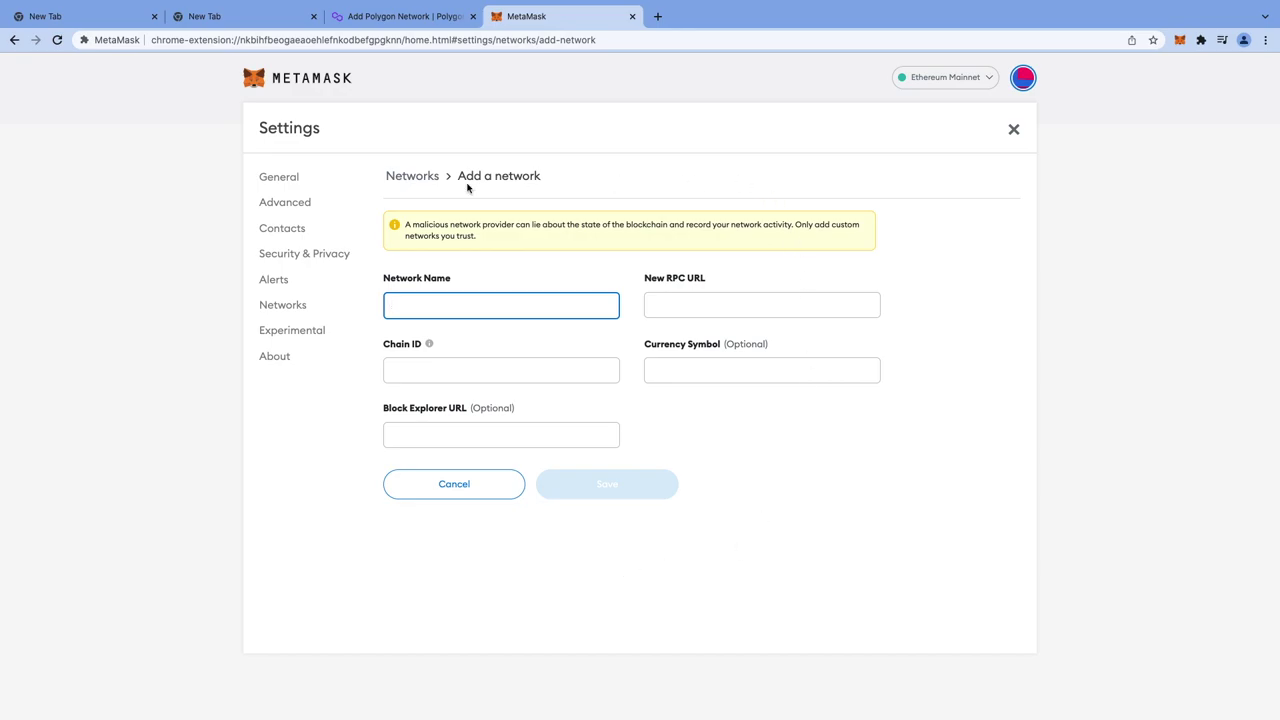
- In the Polygon guide, go to 'Add the Polygon network manually' and copy 'Polygon Mainnet'
{"action": "left_click", "coordinate": [368, 15]}
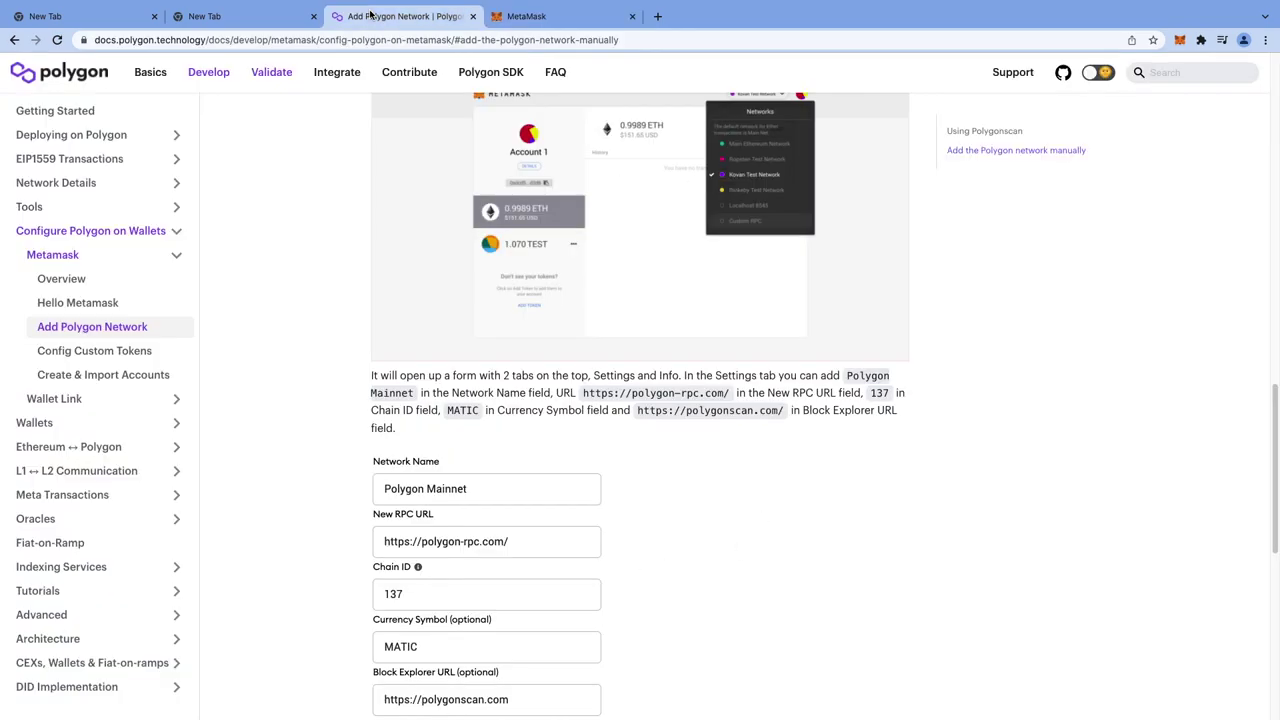
{"action": "left_click", "coordinate": [96, 40]}
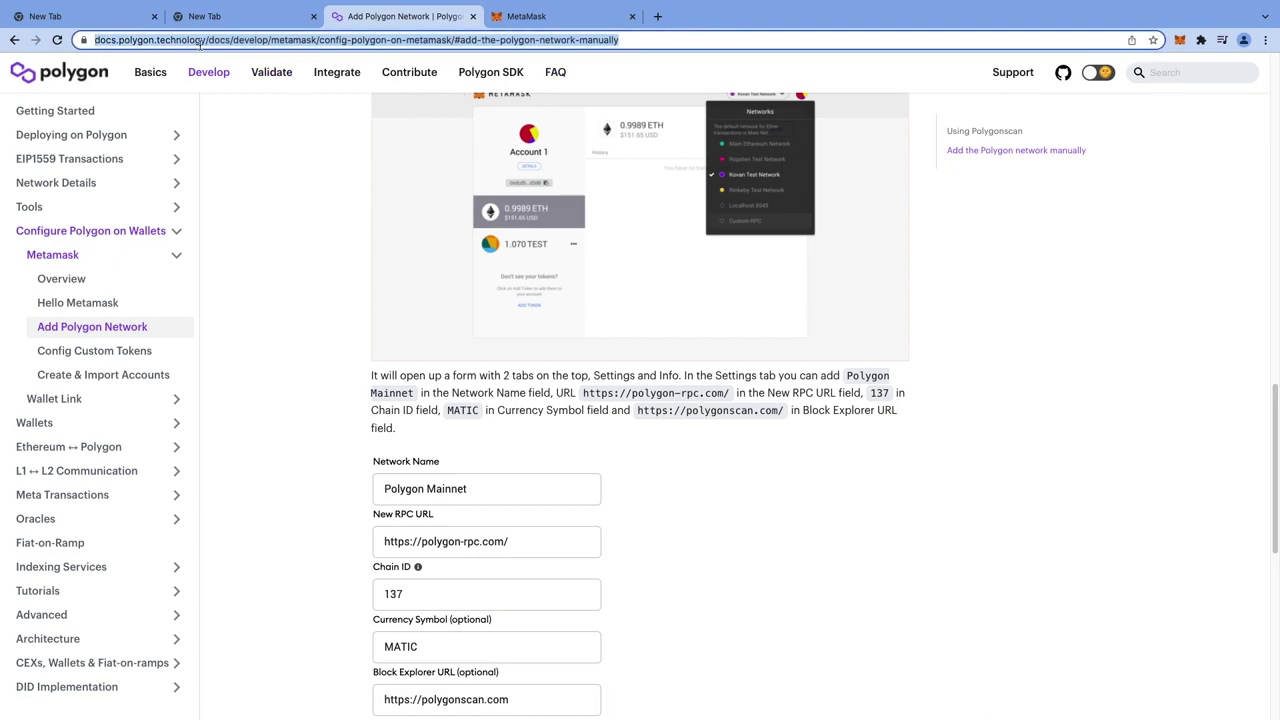
{"action": "left_click", "coordinate": [305, 326]}
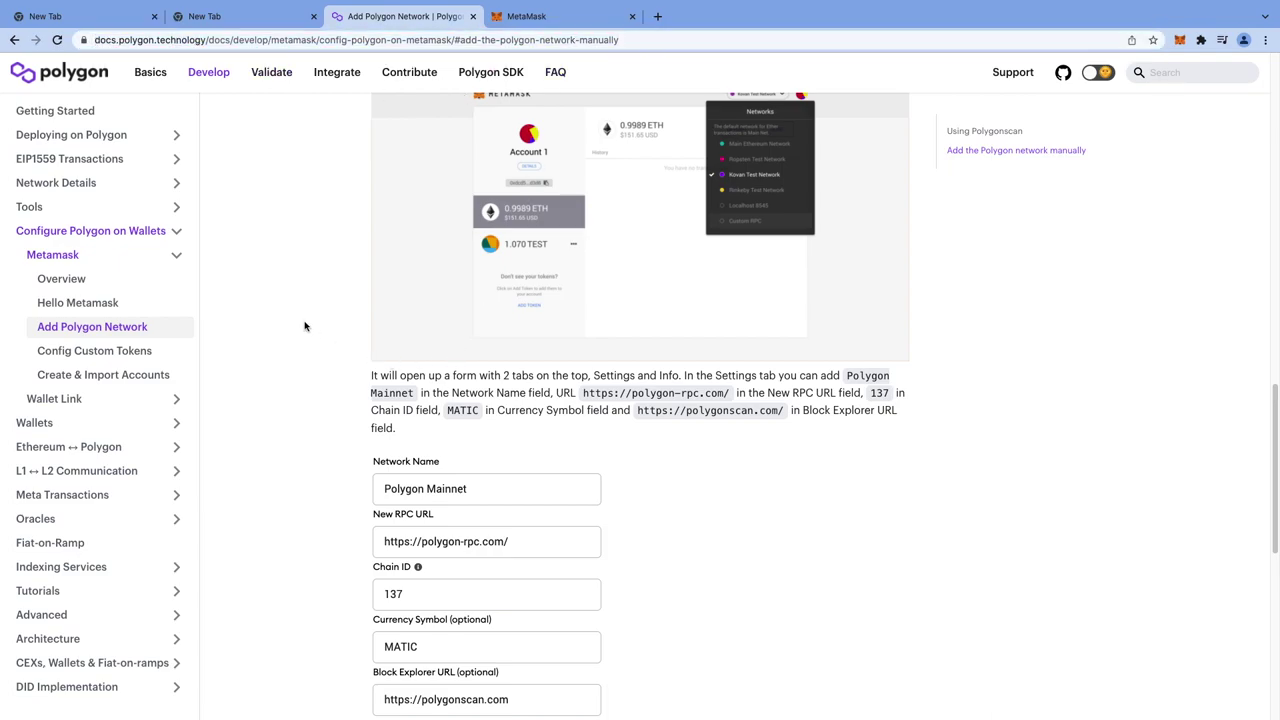
{"action": "scroll", "coordinate": [292, 326], "scroll_direction": "up", "scroll_amount": 3}
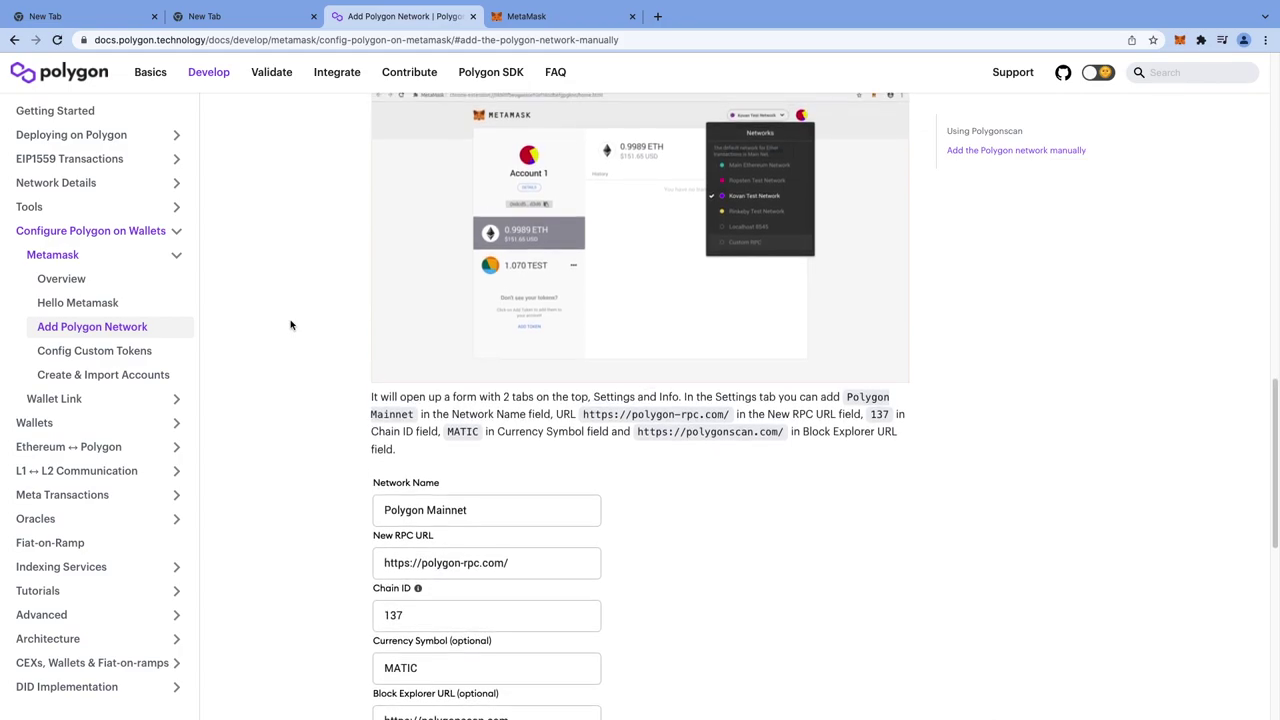
{"action": "scroll", "coordinate": [291, 325], "scroll_direction": "down", "scroll_amount": 1}
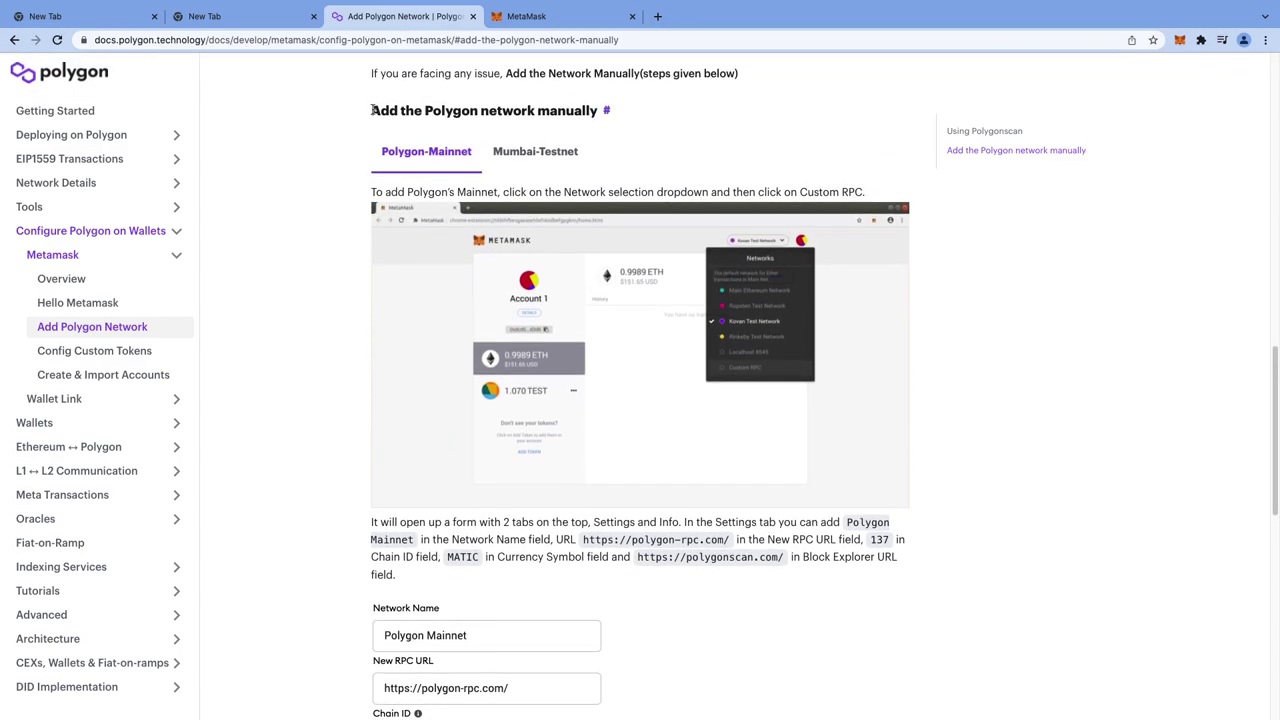
{"action": "left_click_drag", "start_coordinate": [371, 110], "coordinate": [622, 115]}
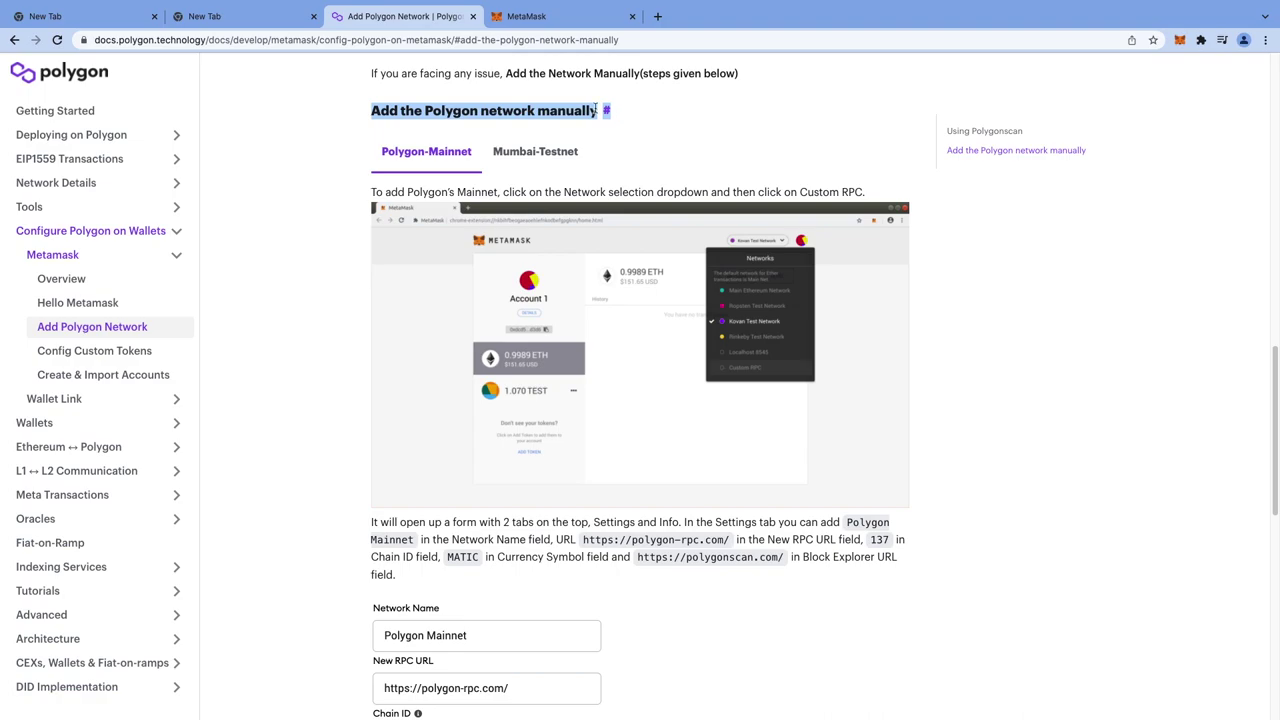
{"action": "scroll", "coordinate": [303, 198], "scroll_direction": "down", "scroll_amount": 1}
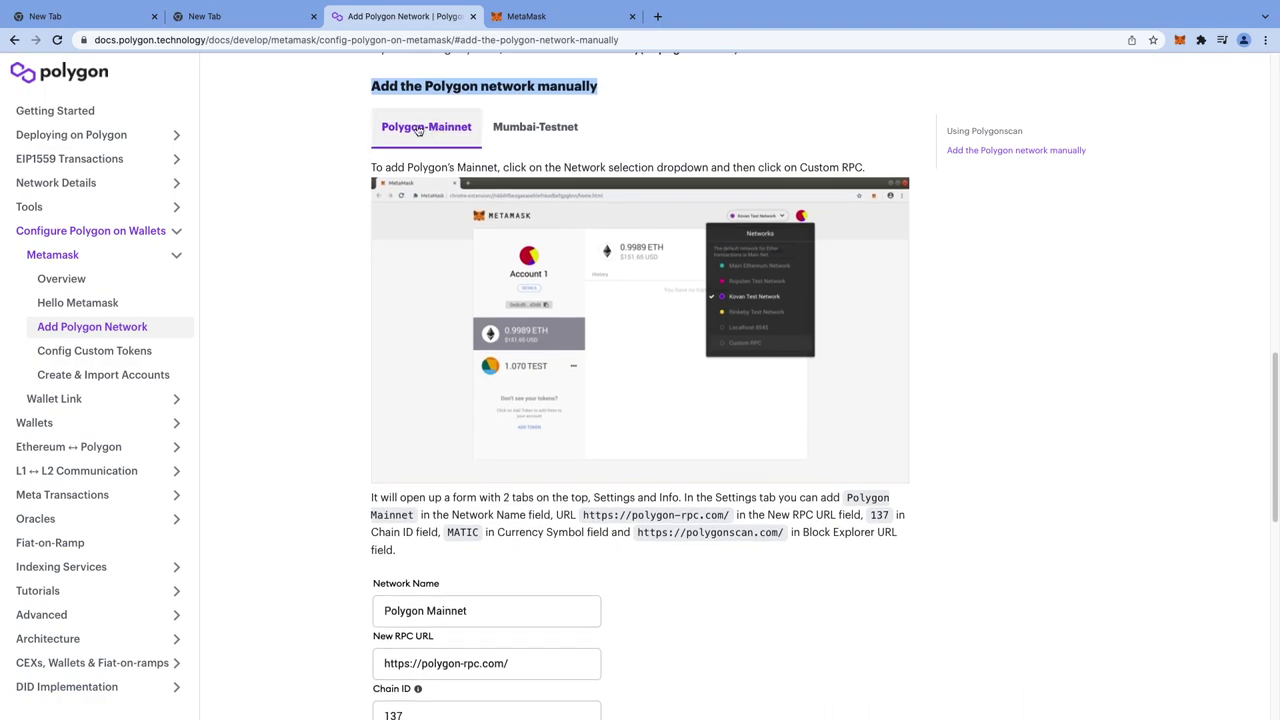
{"action": "scroll", "coordinate": [311, 369], "scroll_direction": "down", "scroll_amount": 2}
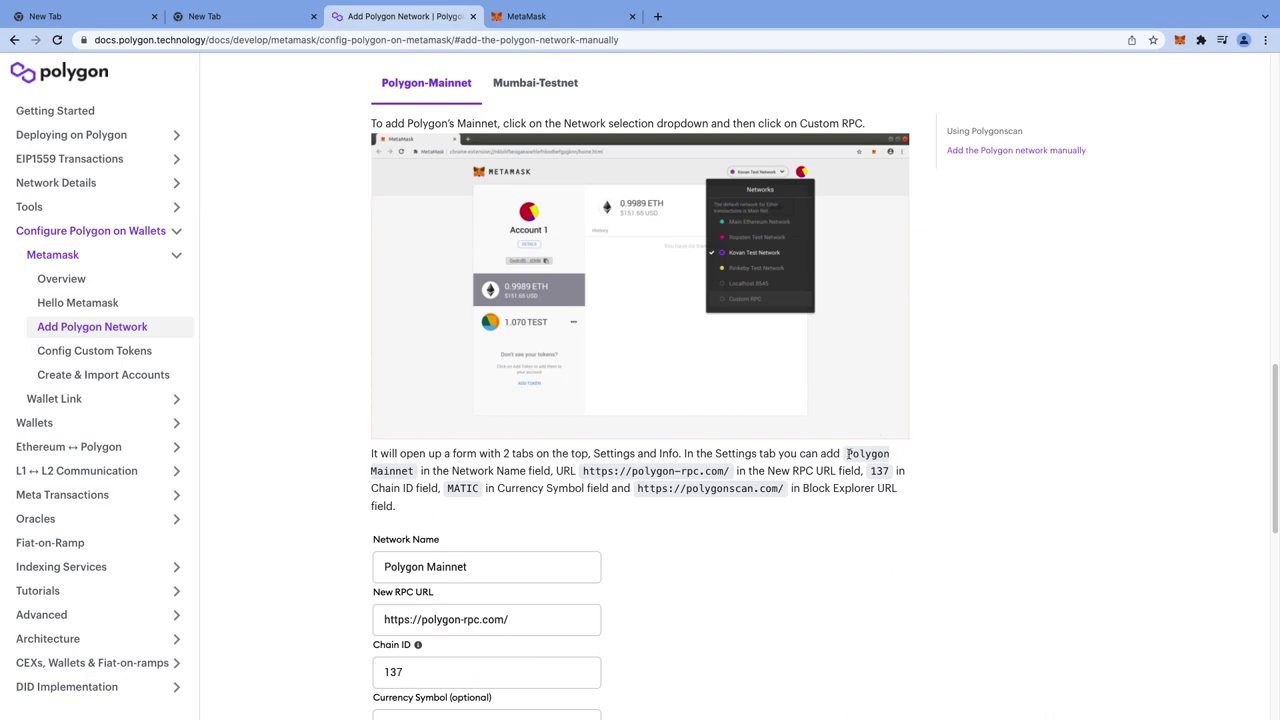
{"action": "left_click_drag", "start_coordinate": [847, 453], "coordinate": [411, 467]}
{"action": "key", "text": "ctrl+c"}
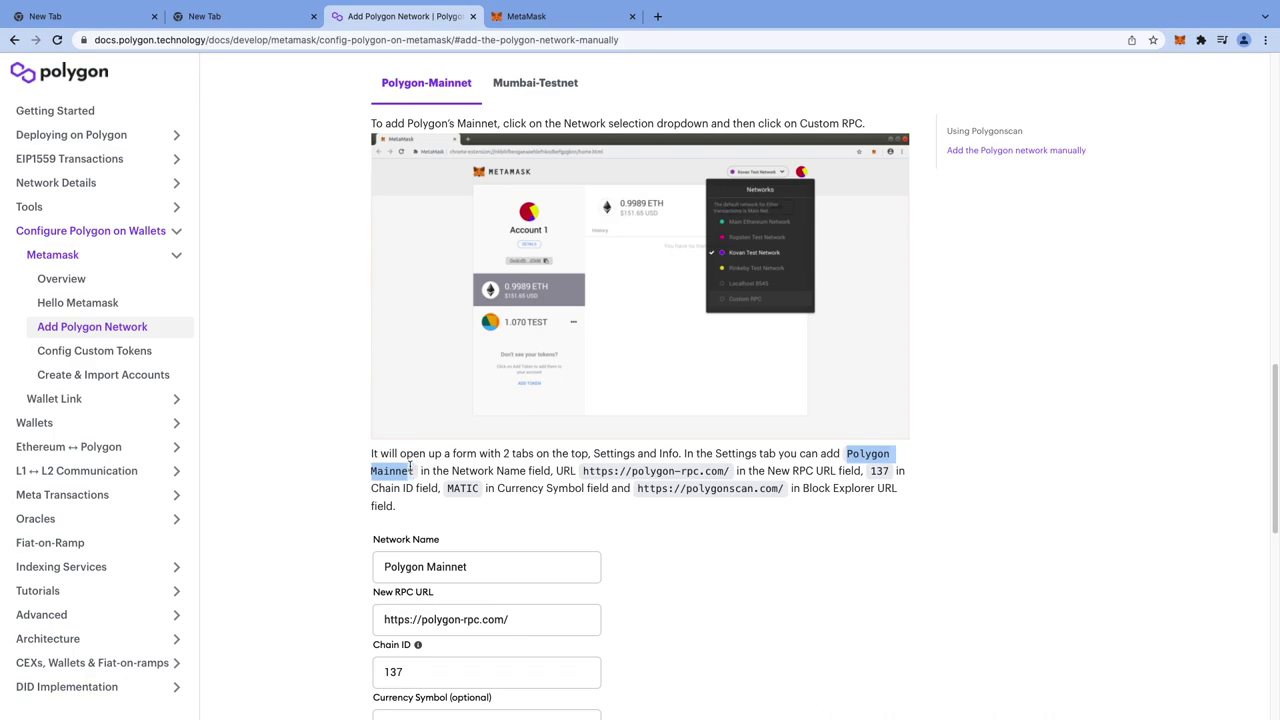
{"action": "left_click", "coordinate": [526, 16]}
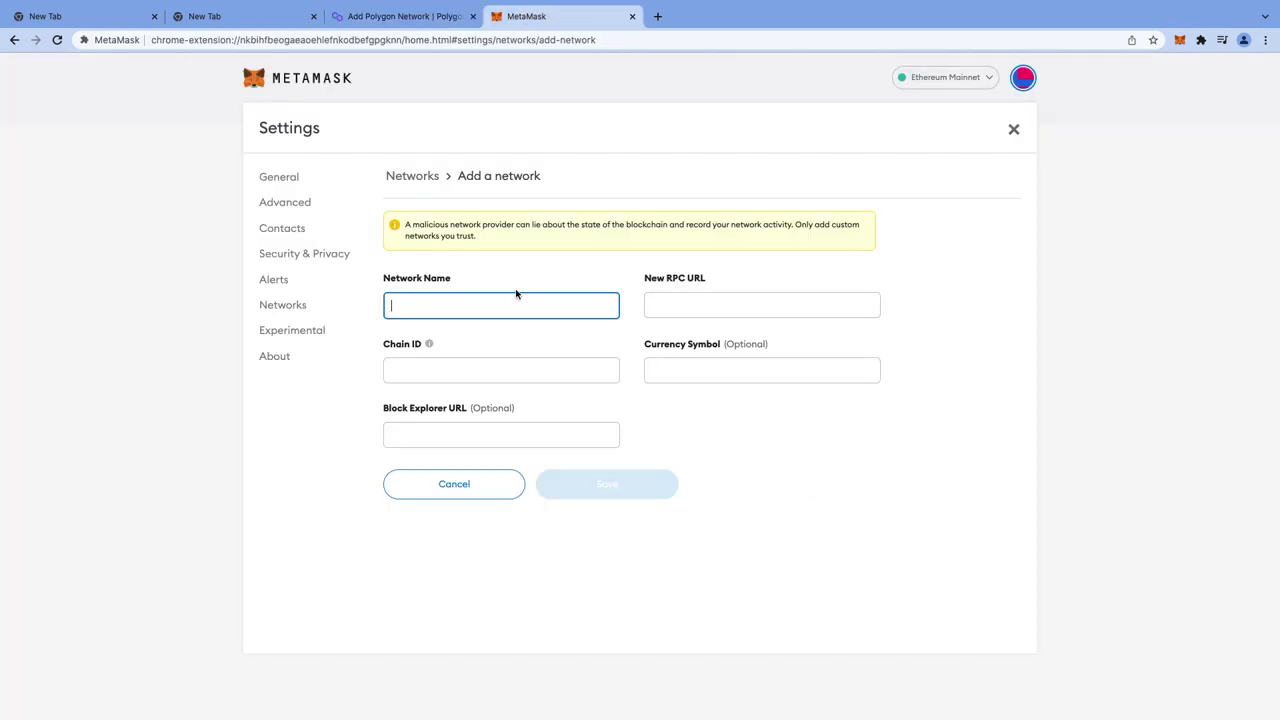
{"action": "key", "text": "ctrl+v"}
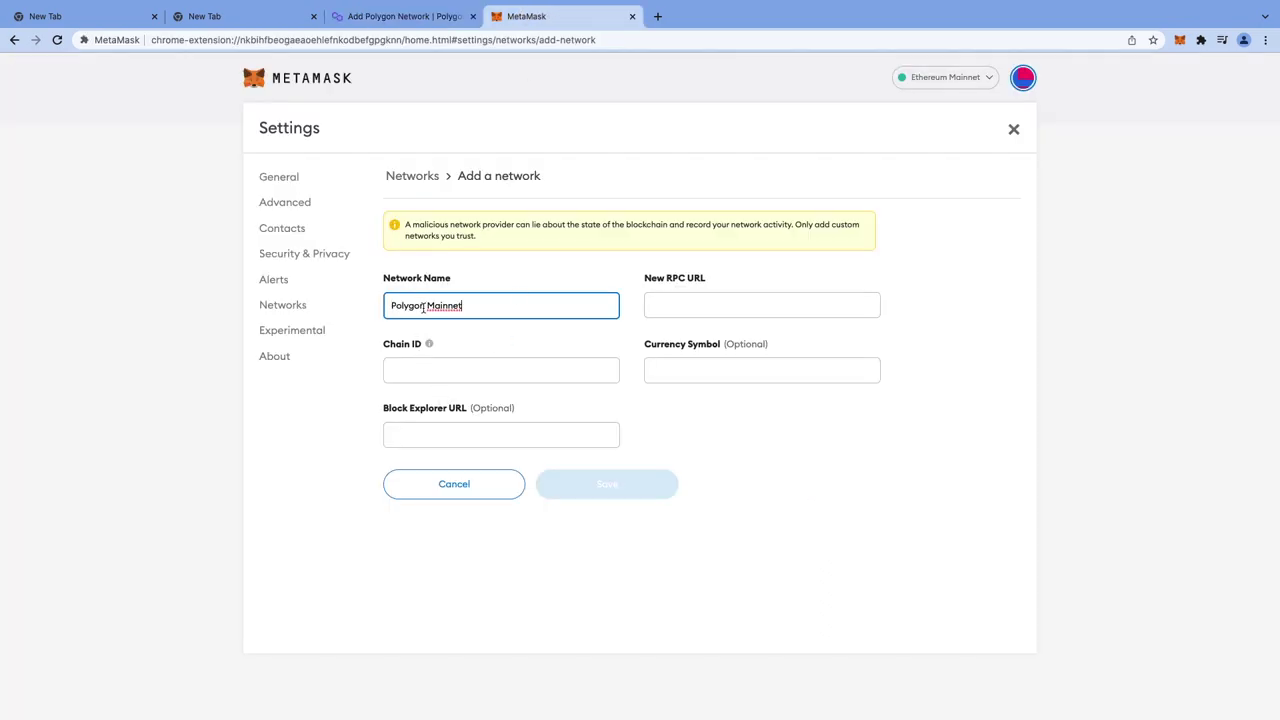
{"action": "left_click", "coordinate": [378, 18]}
{"action": "left_click_drag", "start_coordinate": [583, 471], "coordinate": [737, 474]}
{"action": "key", "text": "ctrl+c"}
{"action": "left_click", "coordinate": [526, 16]}
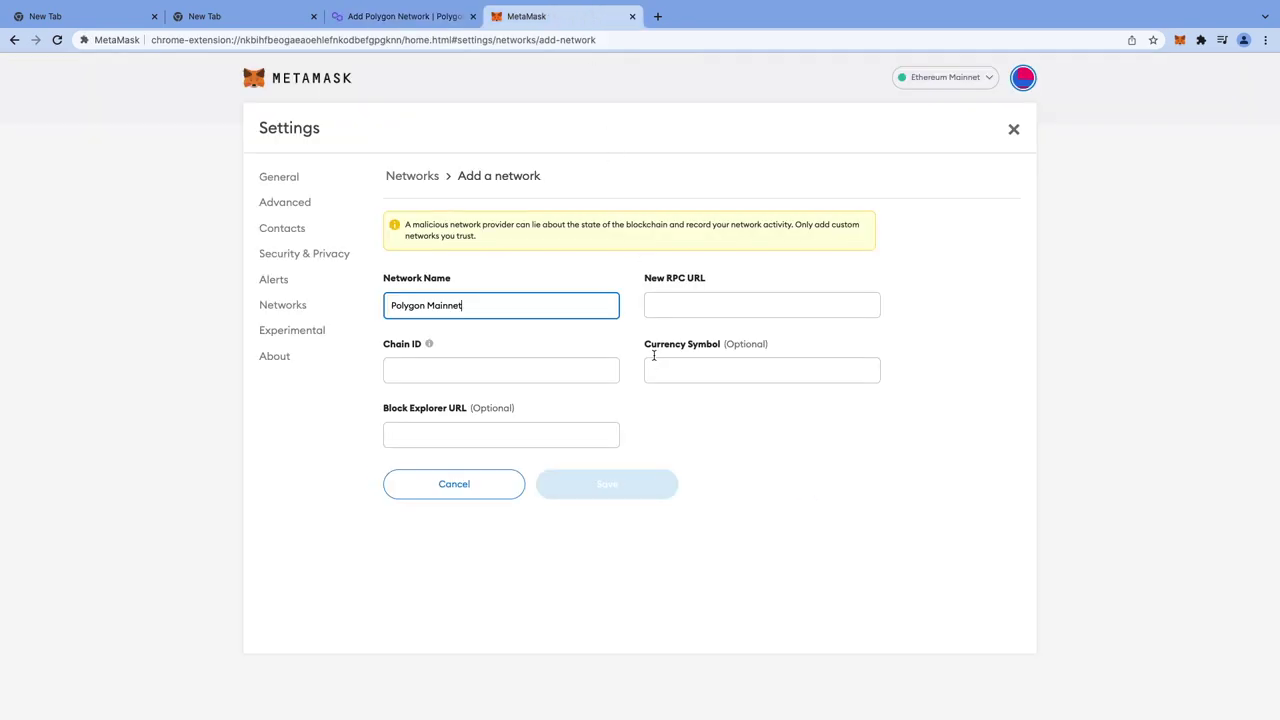
{"action": "left_click", "coordinate": [662, 310]}
{"action": "key", "text": "ctrl+v"}
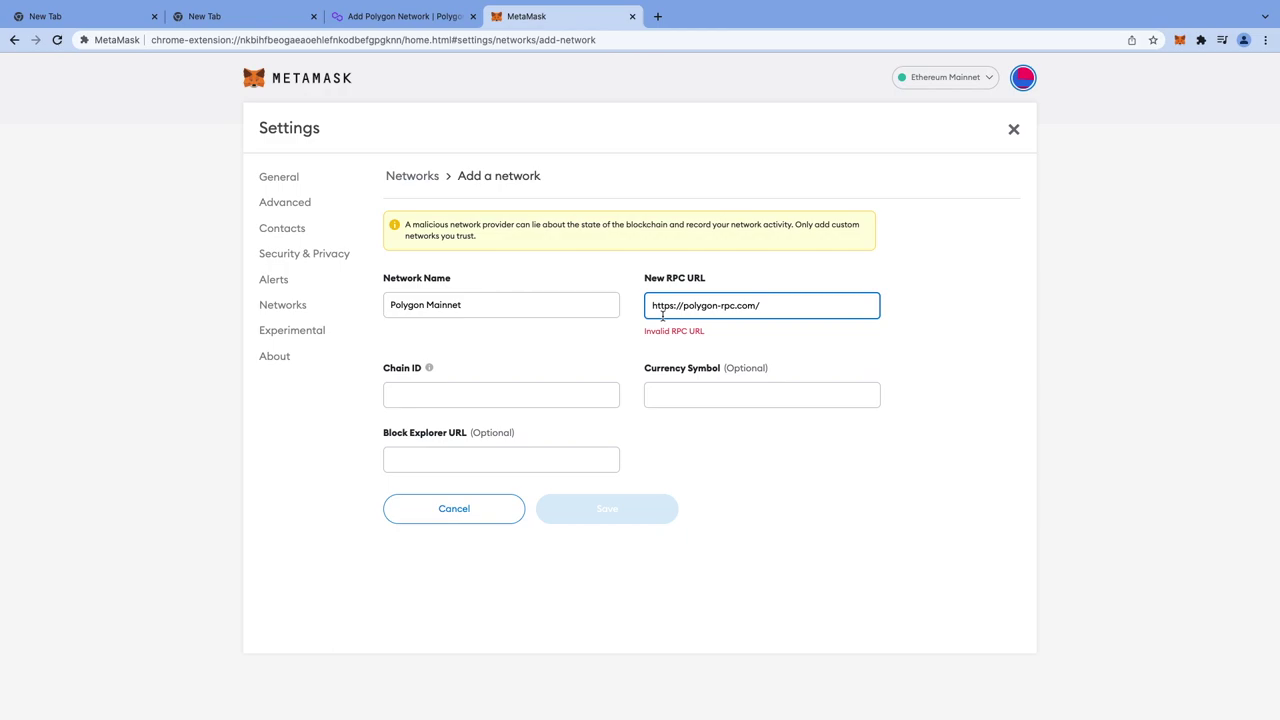
- Enter chain ID 137 and save the Polygon Mainnet network
{"action": "left_click", "coordinate": [386, 372]}
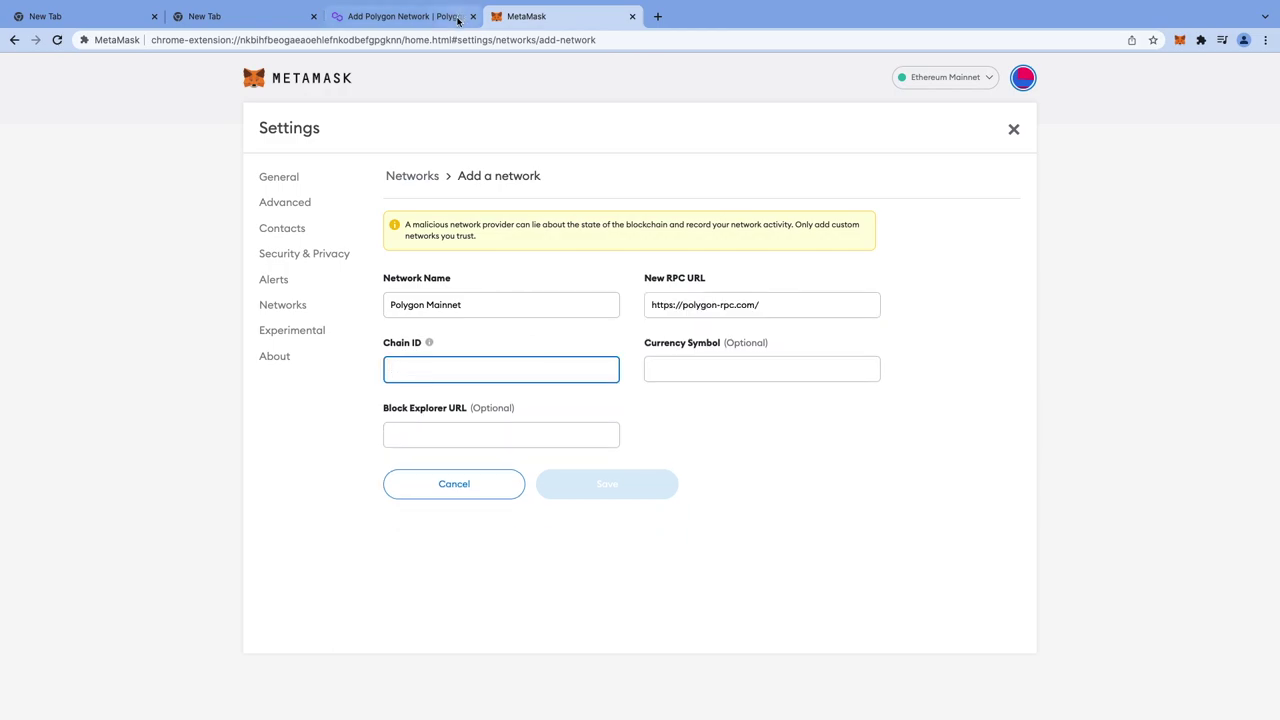
{"action": "type", "text": "137"}
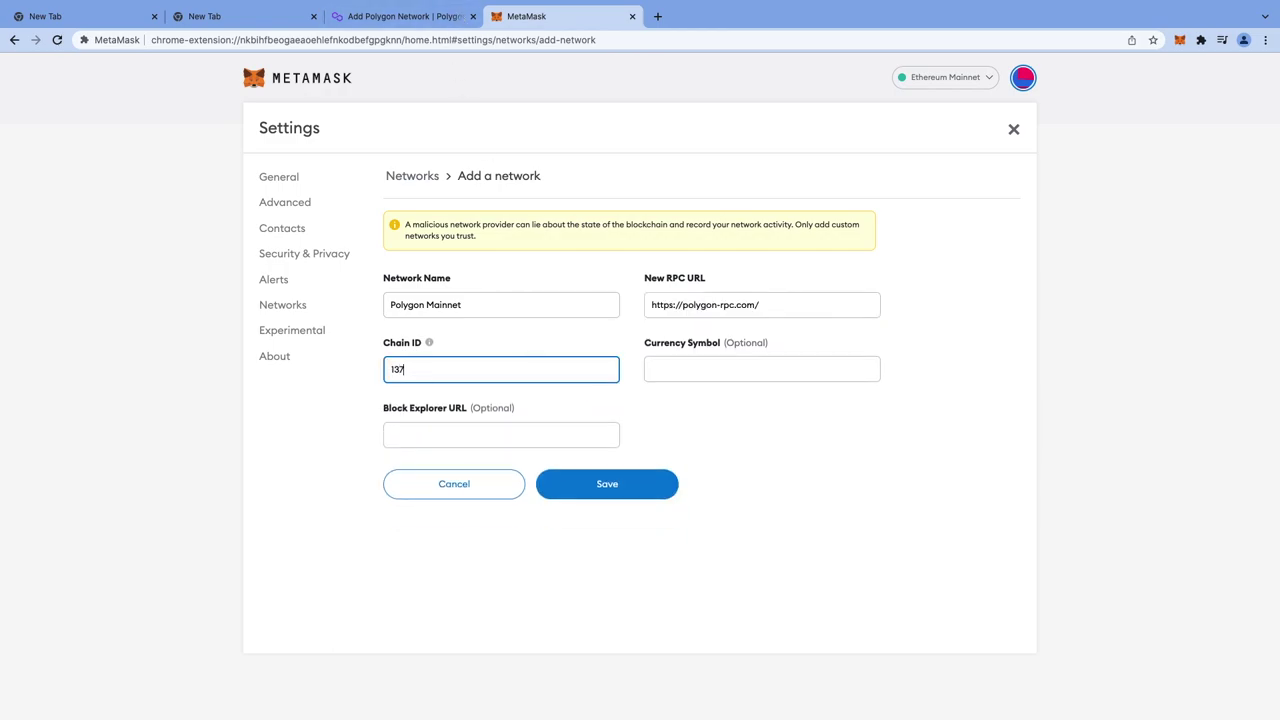
{"action": "left_click", "coordinate": [406, 16]}
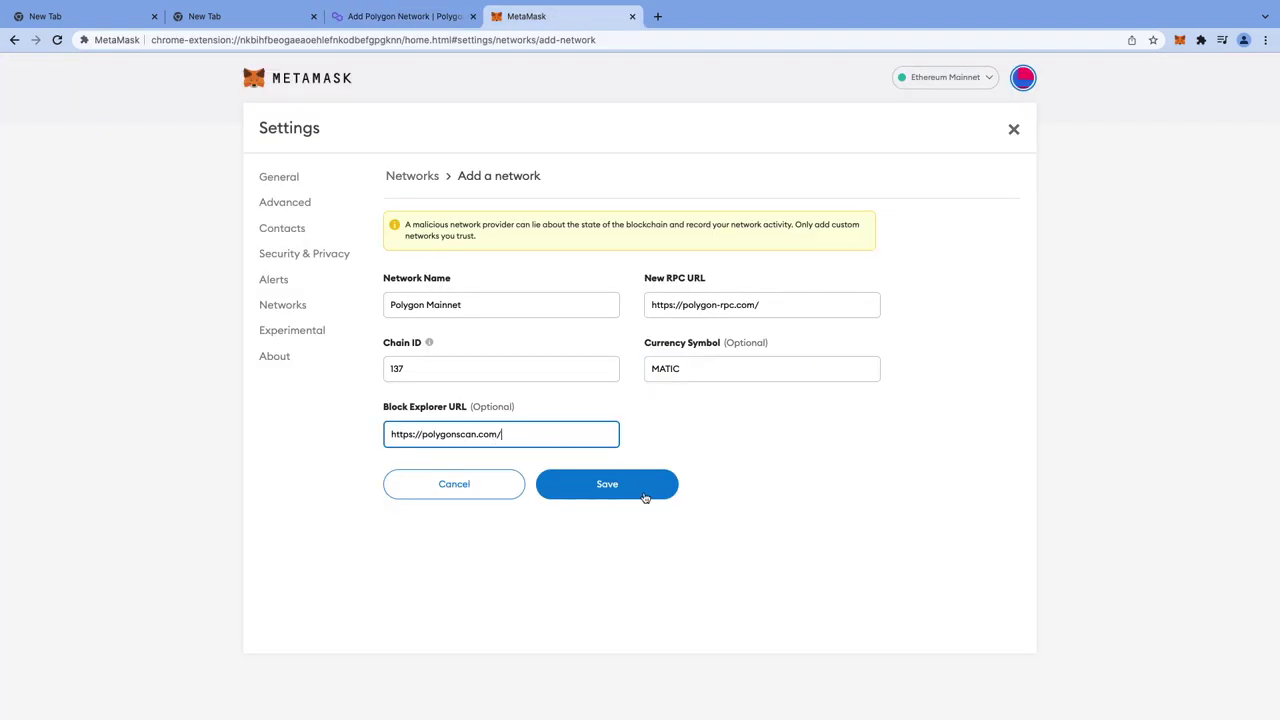
{"action": "left_click", "coordinate": [640, 494]}
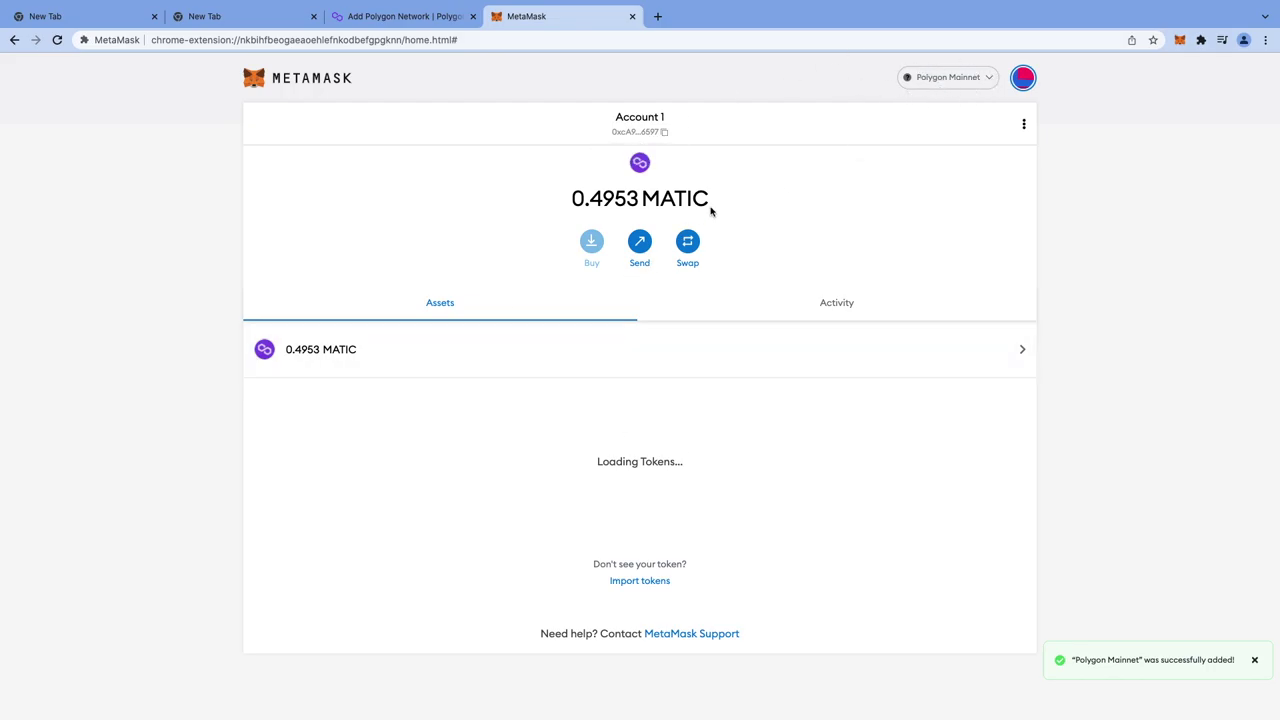
- Highlight the 0.4953 MATIC balance on Polygon Mainnet, then clear the highlight
{"action": "left_click_drag", "start_coordinate": [711, 204], "coordinate": [543, 191]}
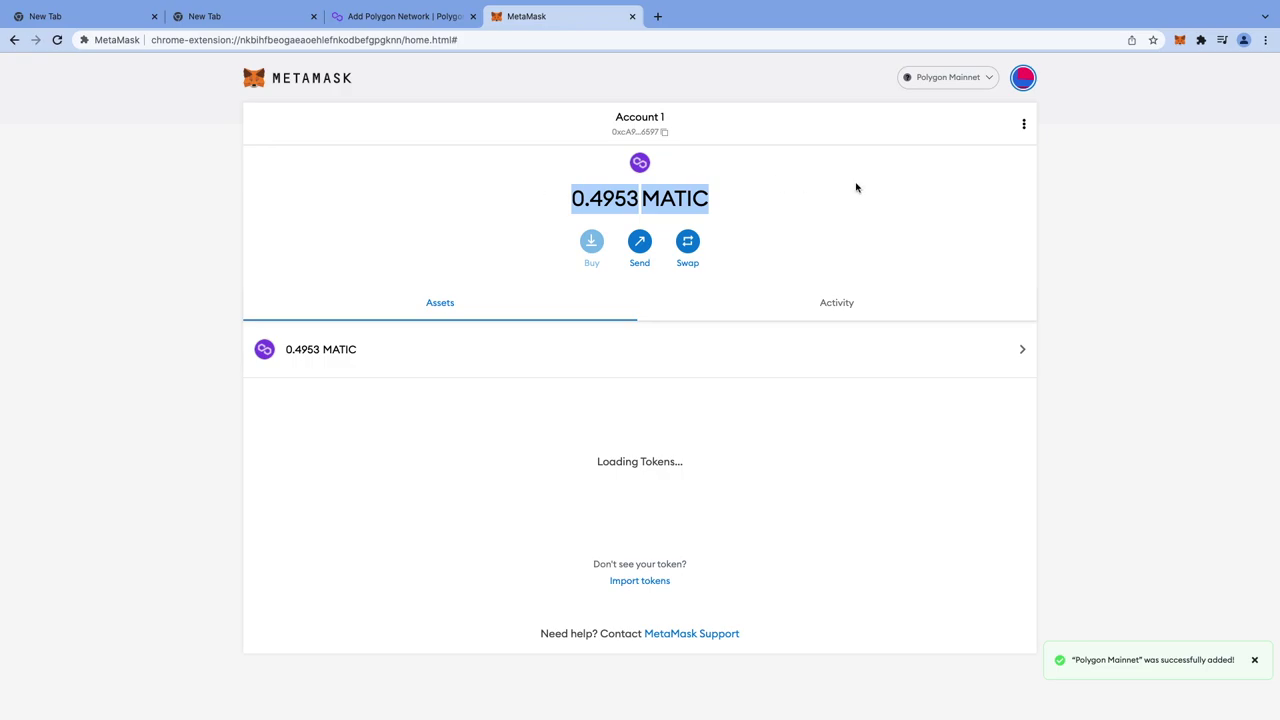
{"action": "left_click", "coordinate": [1163, 266]}
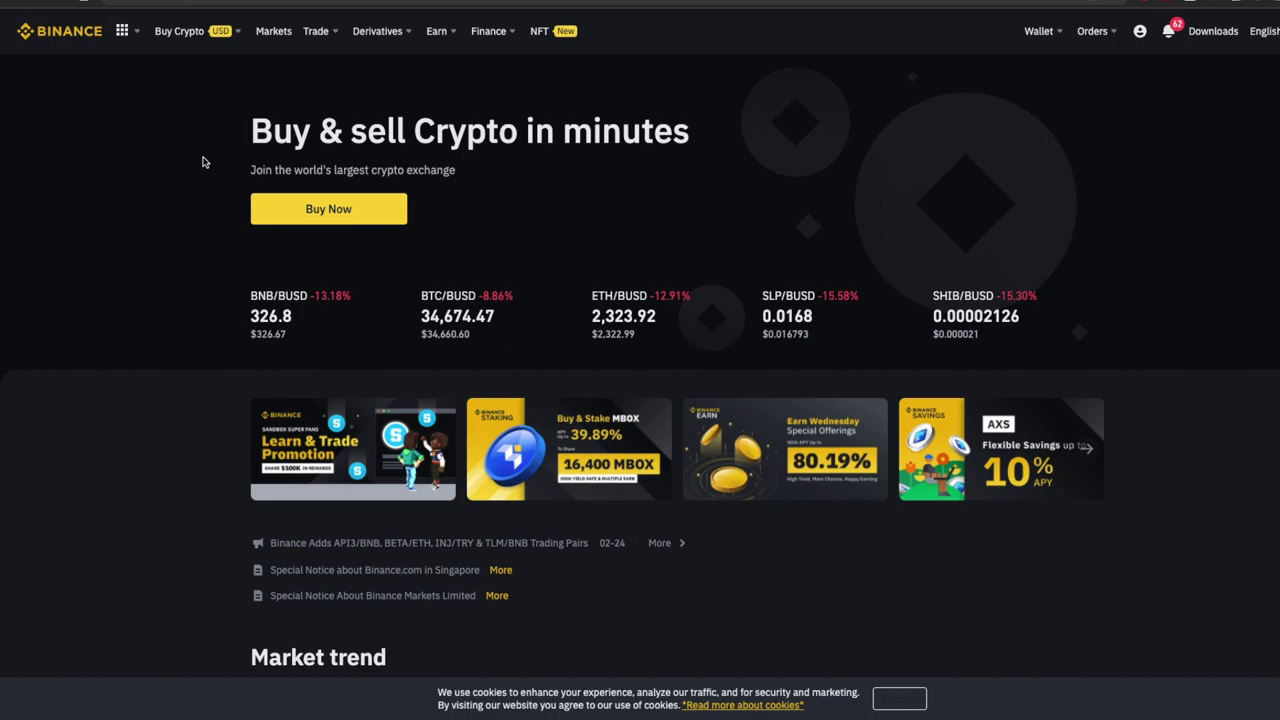
{"action": "scroll", "coordinate": [146, 369], "scroll_direction": "down", "scroll_amount": 1}
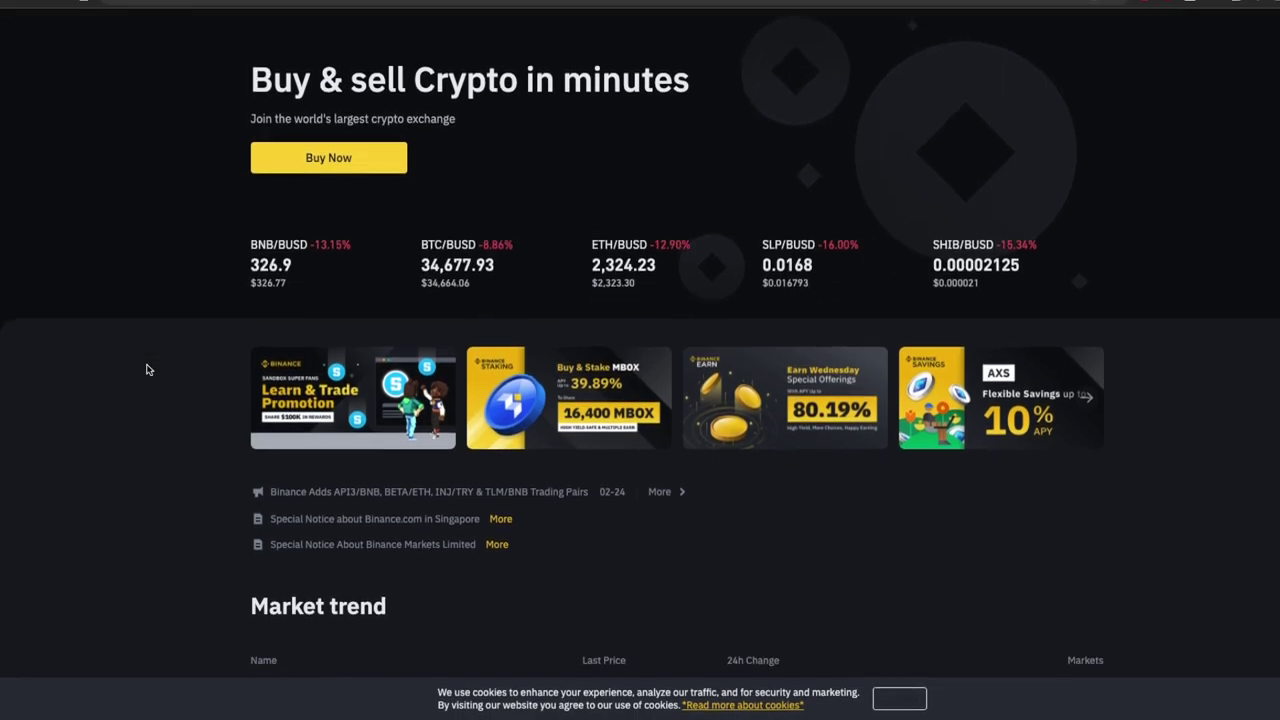
{"action": "scroll", "coordinate": [146, 369], "scroll_direction": "down", "scroll_amount": 3}
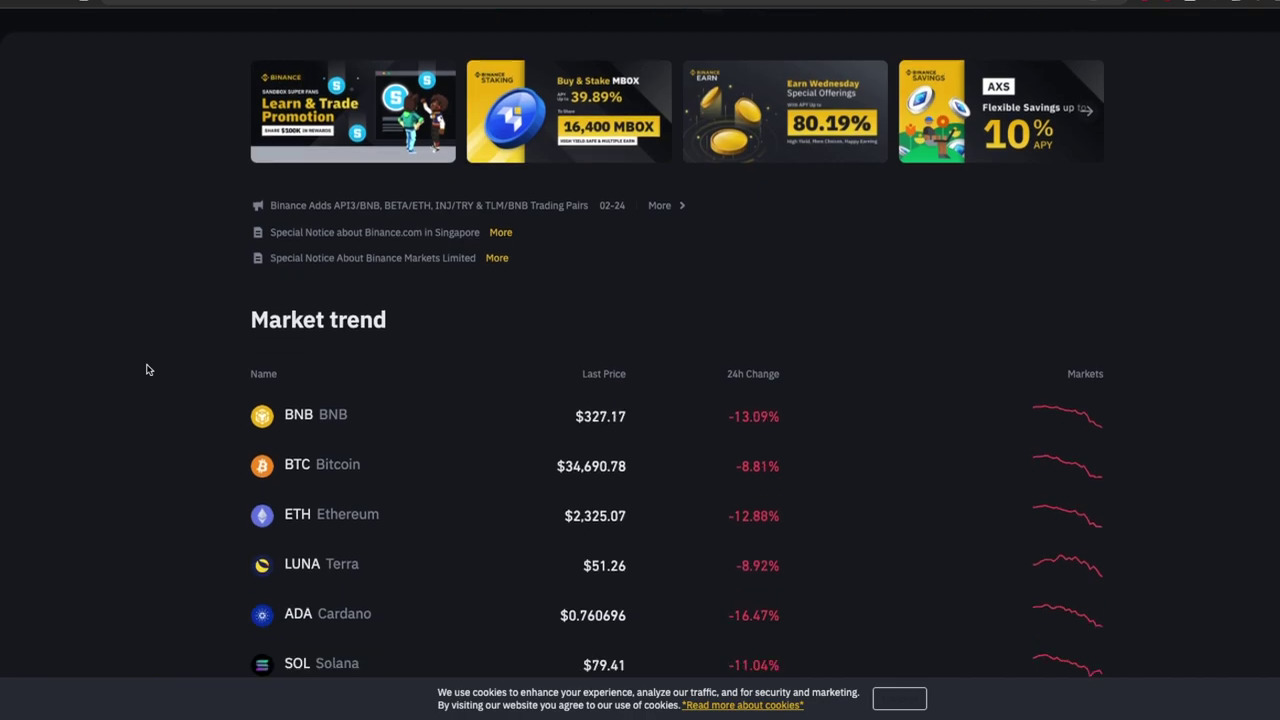
{"action": "scroll", "coordinate": [146, 369], "scroll_direction": "down", "scroll_amount": 1}
{"action": "scroll", "coordinate": [146, 369], "scroll_direction": "up", "scroll_amount": 3}
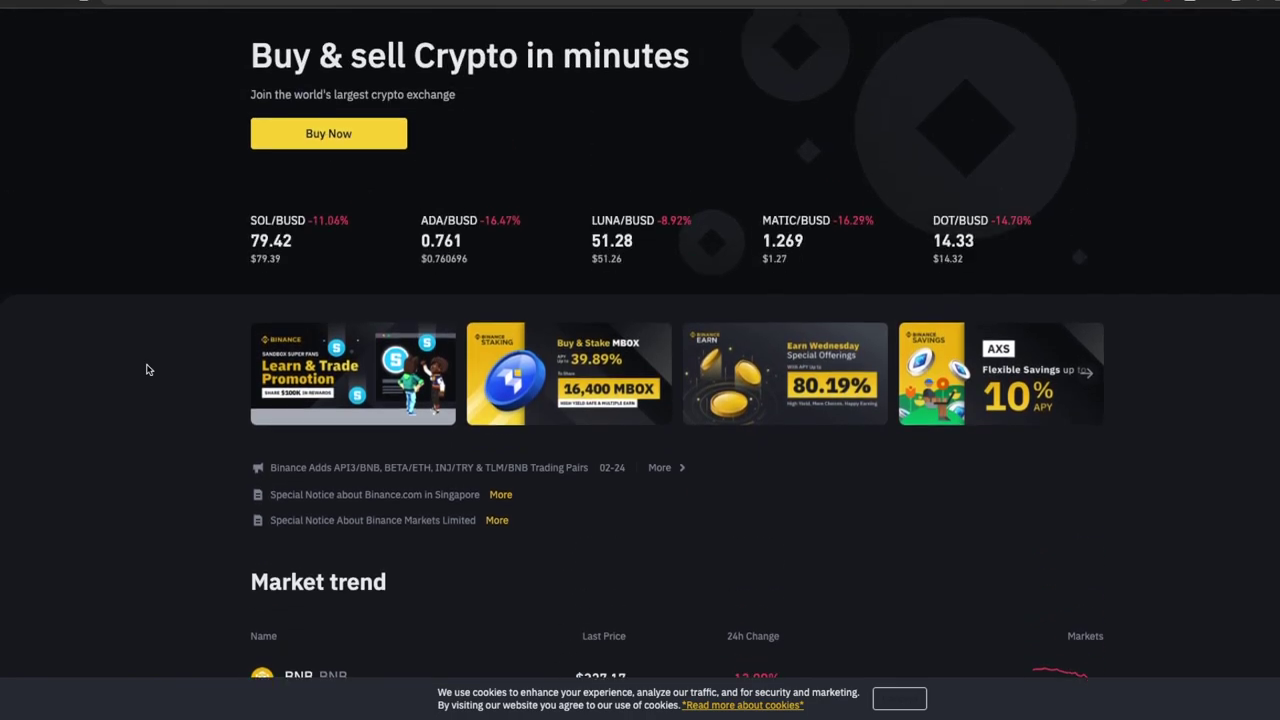
{"action": "scroll", "coordinate": [146, 369], "scroll_direction": "up", "scroll_amount": 1}
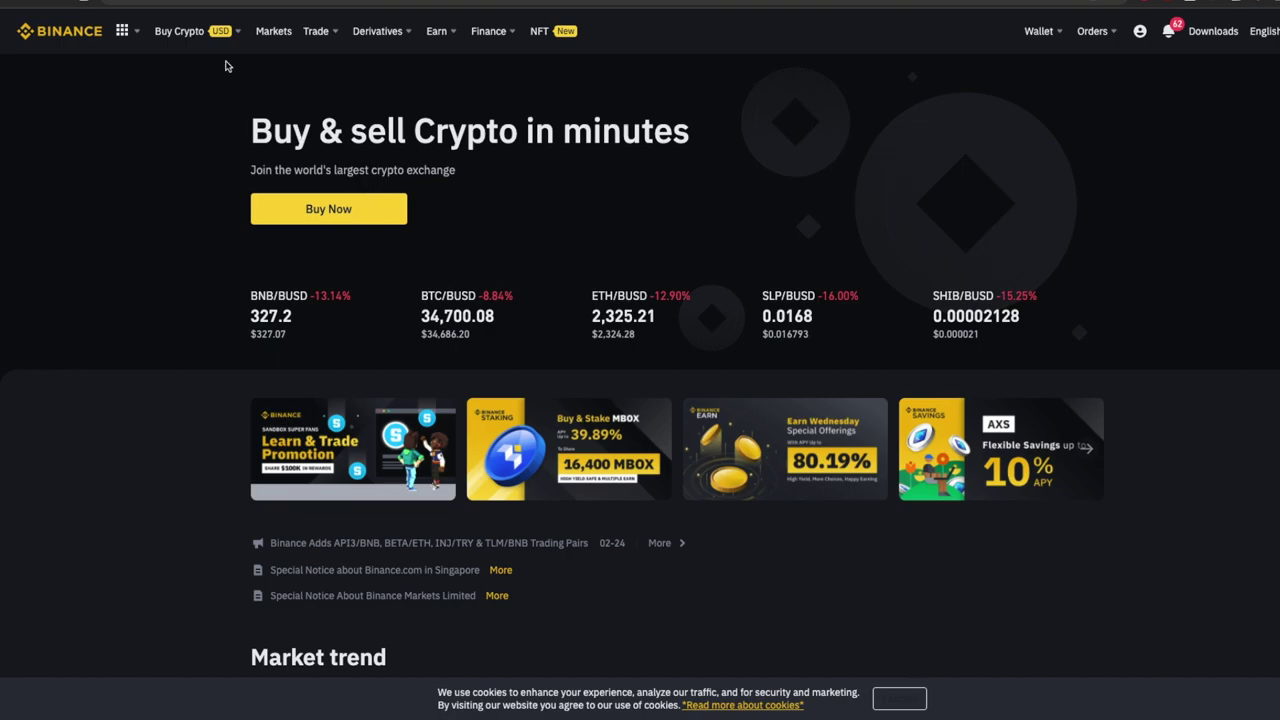
- Open the Binance card purchase page and pick MATIC as the coin to receive
{"action": "mouse_move", "coordinate": [180, 33]}
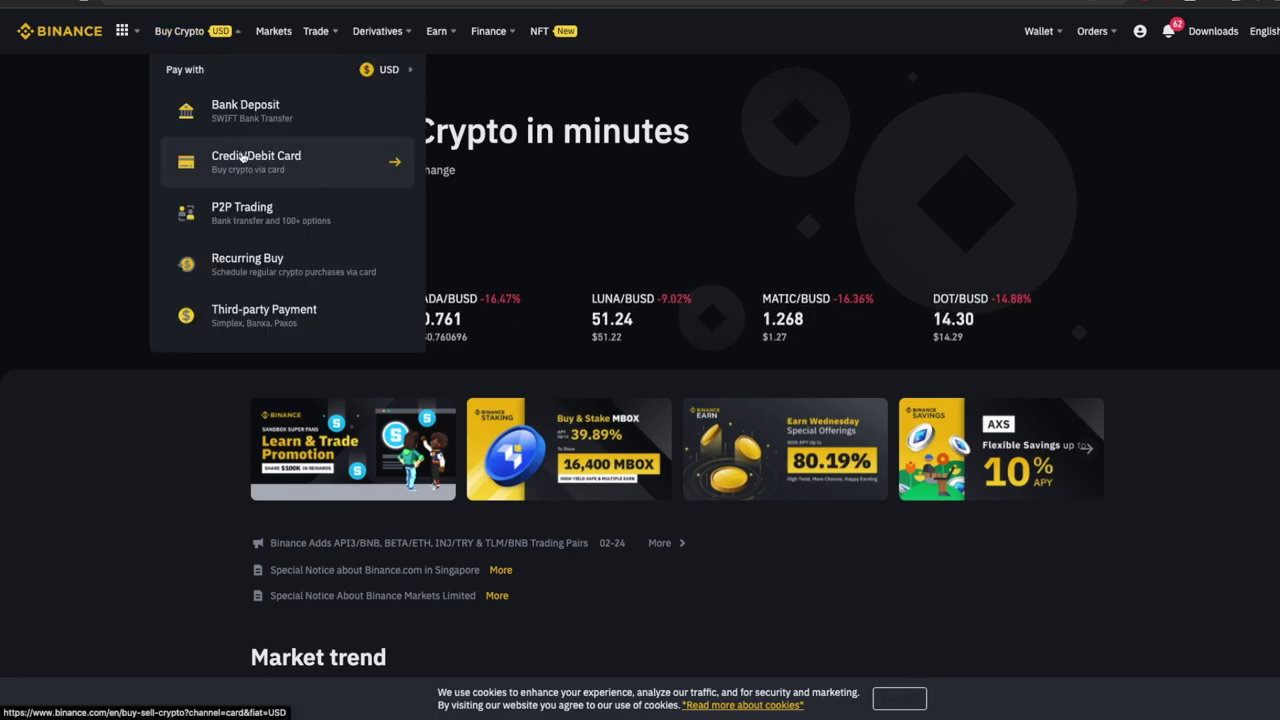
{"action": "left_click", "coordinate": [242, 157]}
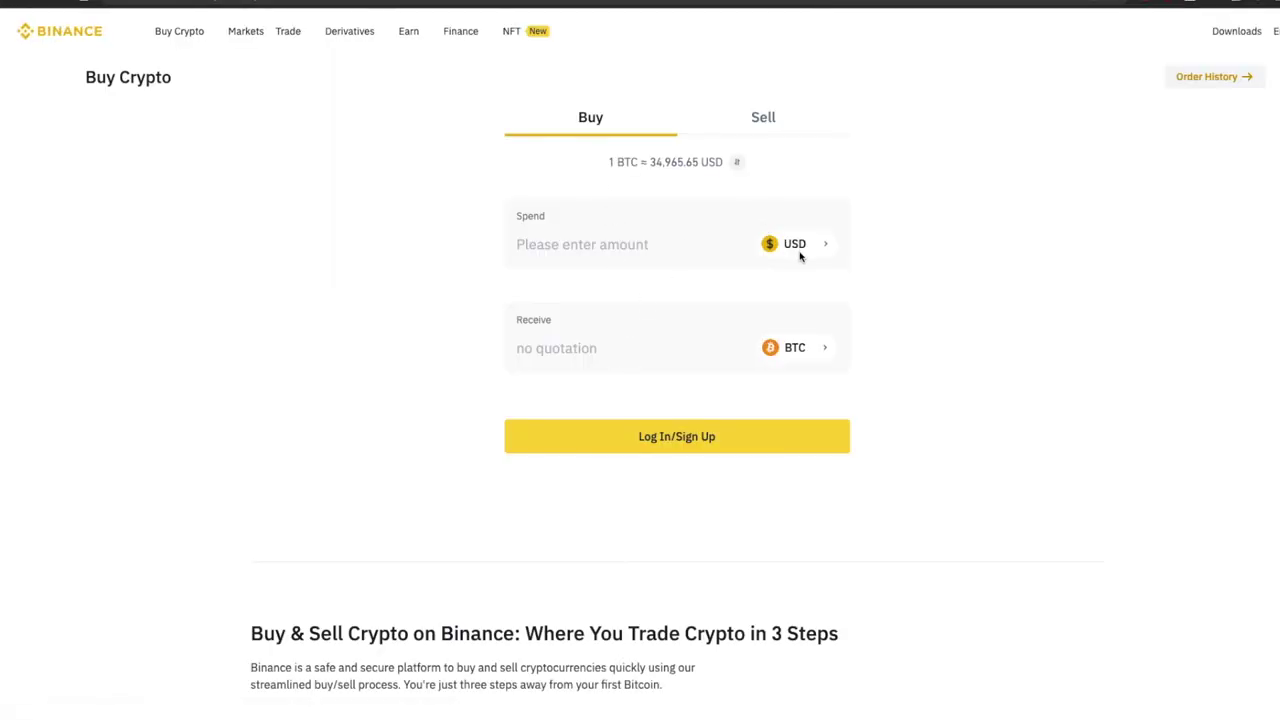
{"action": "left_click", "coordinate": [803, 355]}
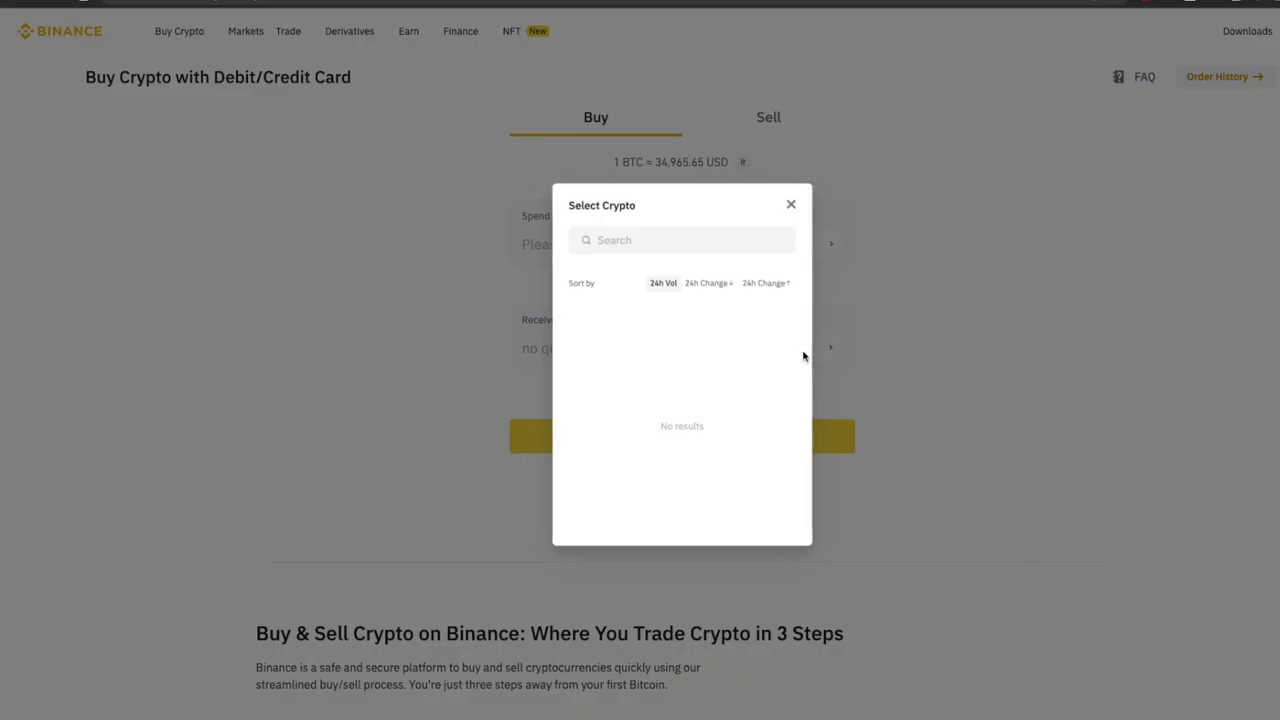
{"action": "left_click", "coordinate": [622, 238]}
{"action": "type", "text": "MATIC"}
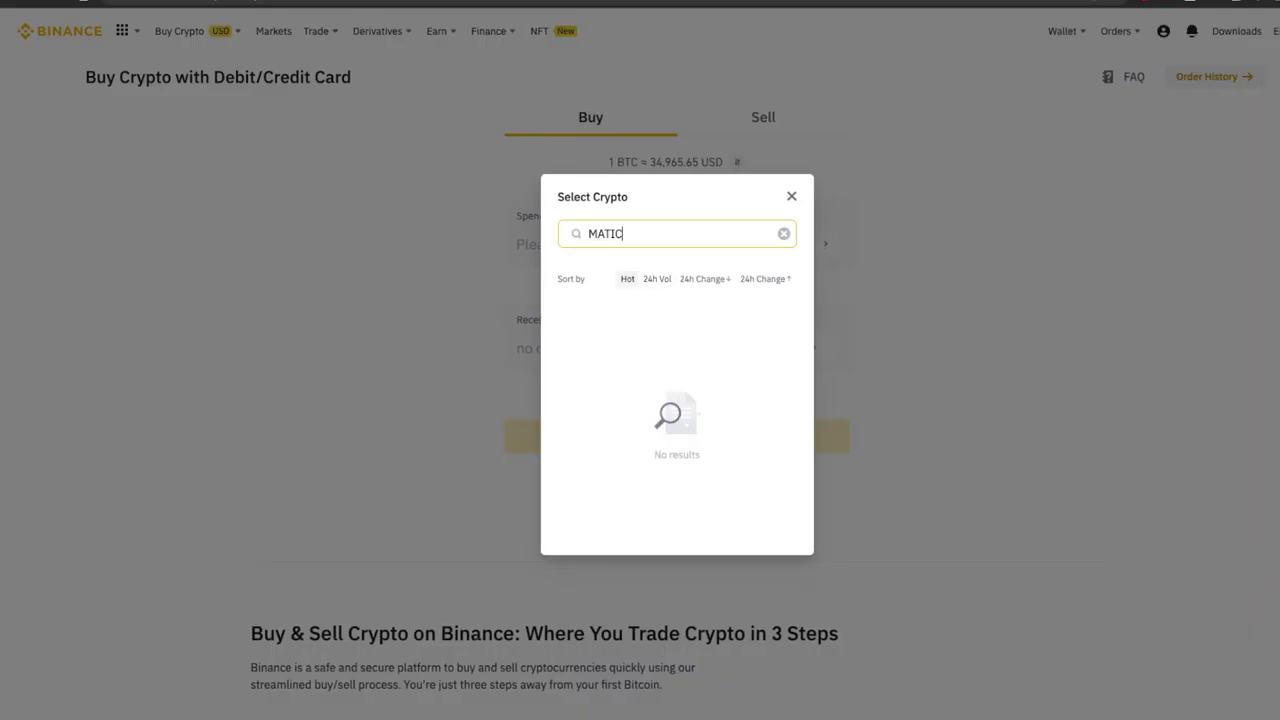
{"action": "key", "text": "BackSpace"}
{"action": "key", "text": "BackSpace"}
{"action": "key", "text": "BackSpace"}
{"action": "key", "text": "BackSpace"}
{"action": "key", "text": "BackSpace"}
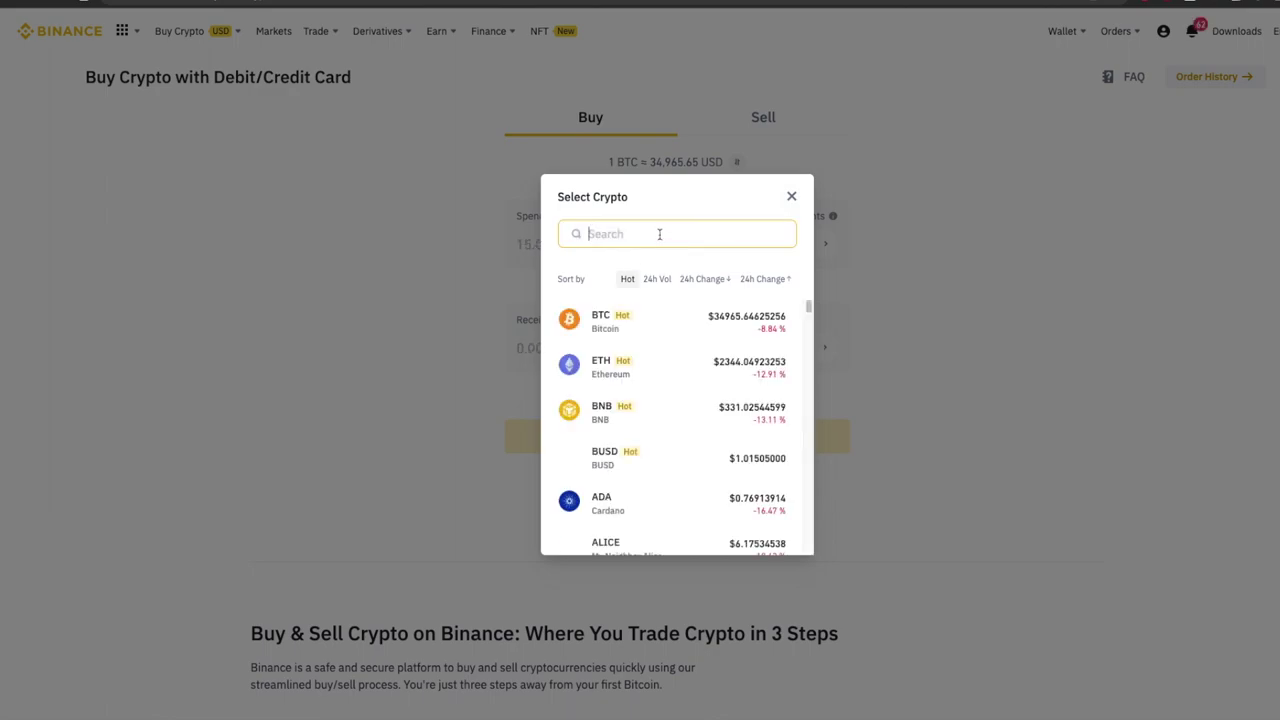
{"action": "type", "text": "MATIC"}
{"action": "left_click", "coordinate": [610, 320]}
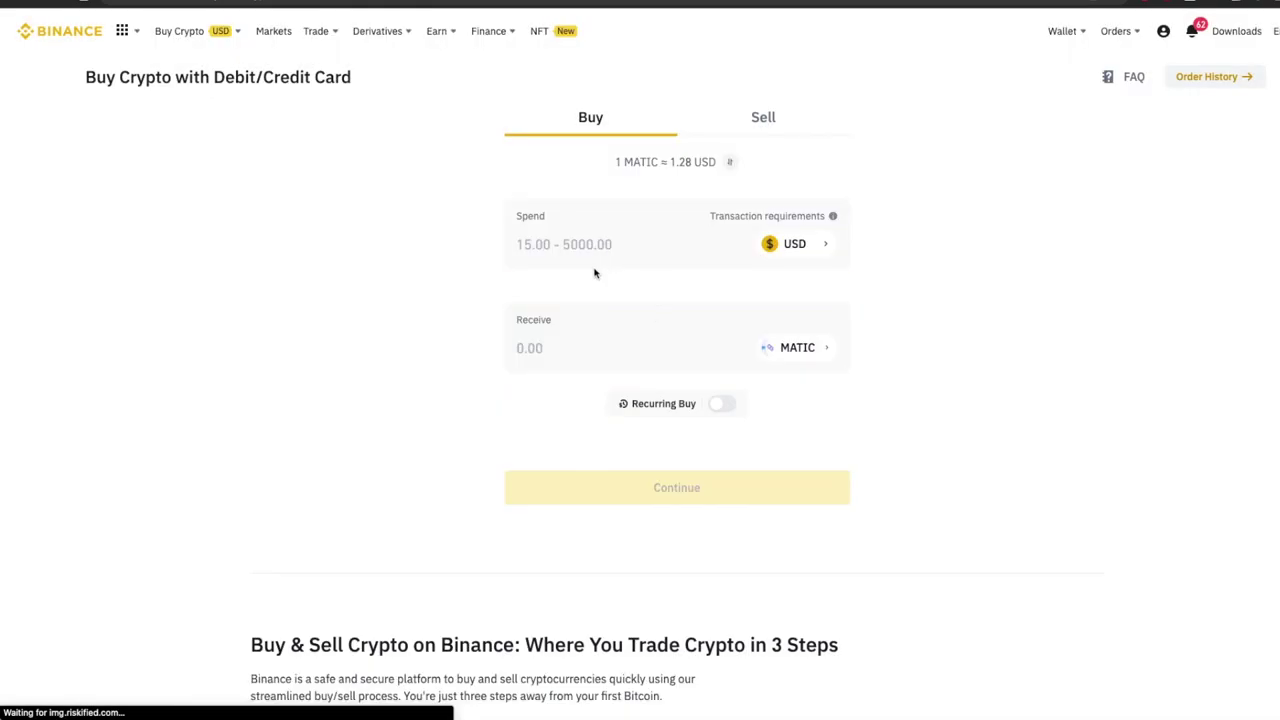
- Browse the pay-with currency list, keeping USD as the spending currency
{"action": "left_click", "coordinate": [553, 244]}
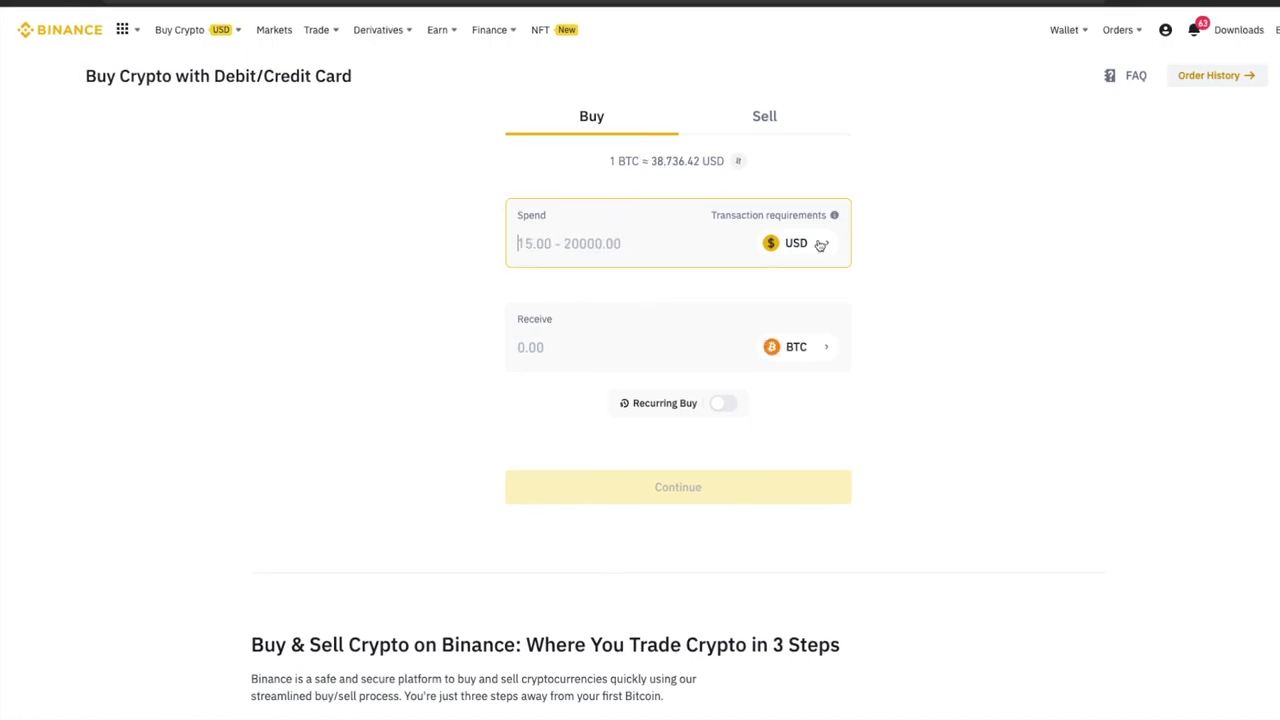
{"action": "left_click", "coordinate": [821, 244]}
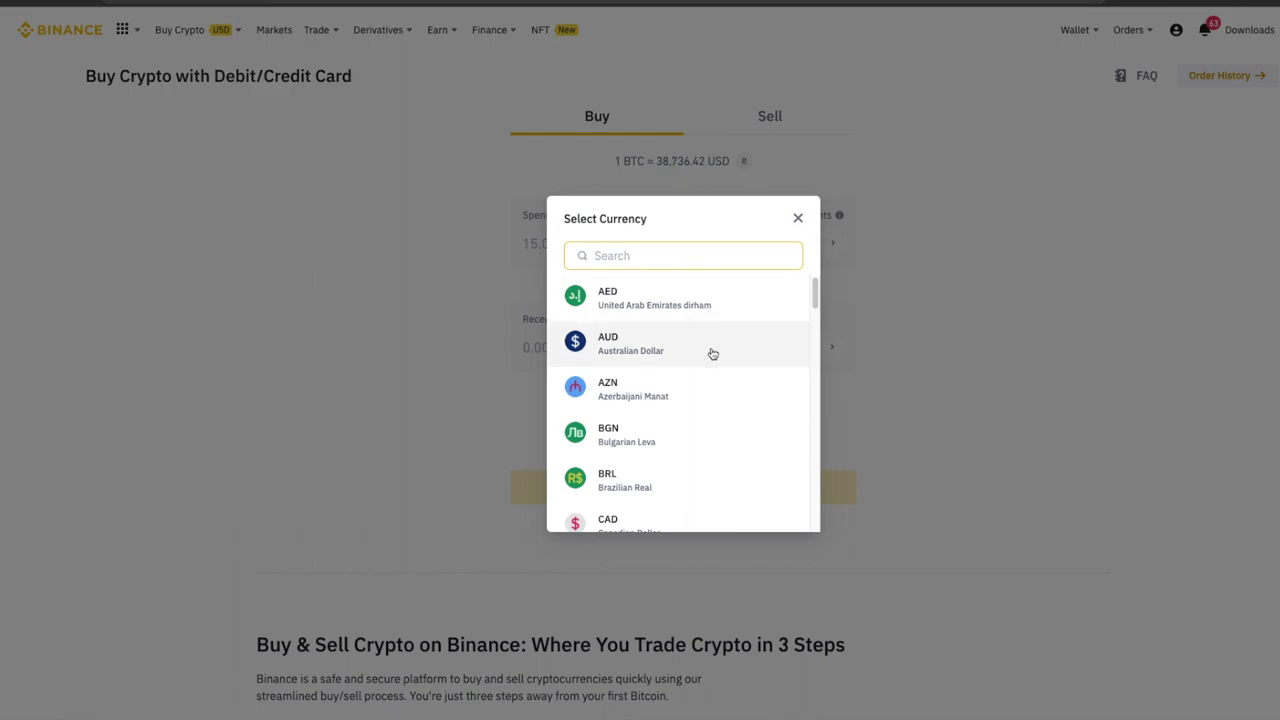
{"action": "scroll", "coordinate": [710, 350], "scroll_direction": "down", "scroll_amount": 5}
{"action": "scroll", "coordinate": [711, 350], "scroll_direction": "down", "scroll_amount": 5}
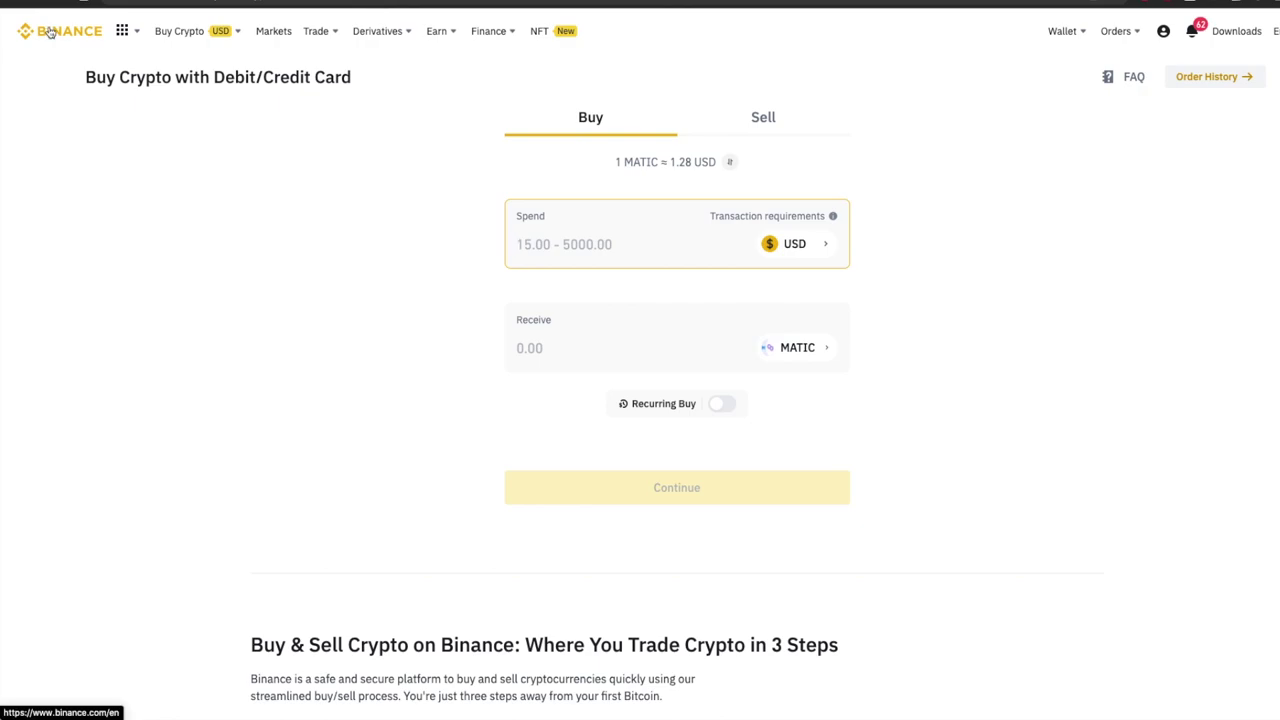
{"action": "mouse_move", "coordinate": [318, 32]}
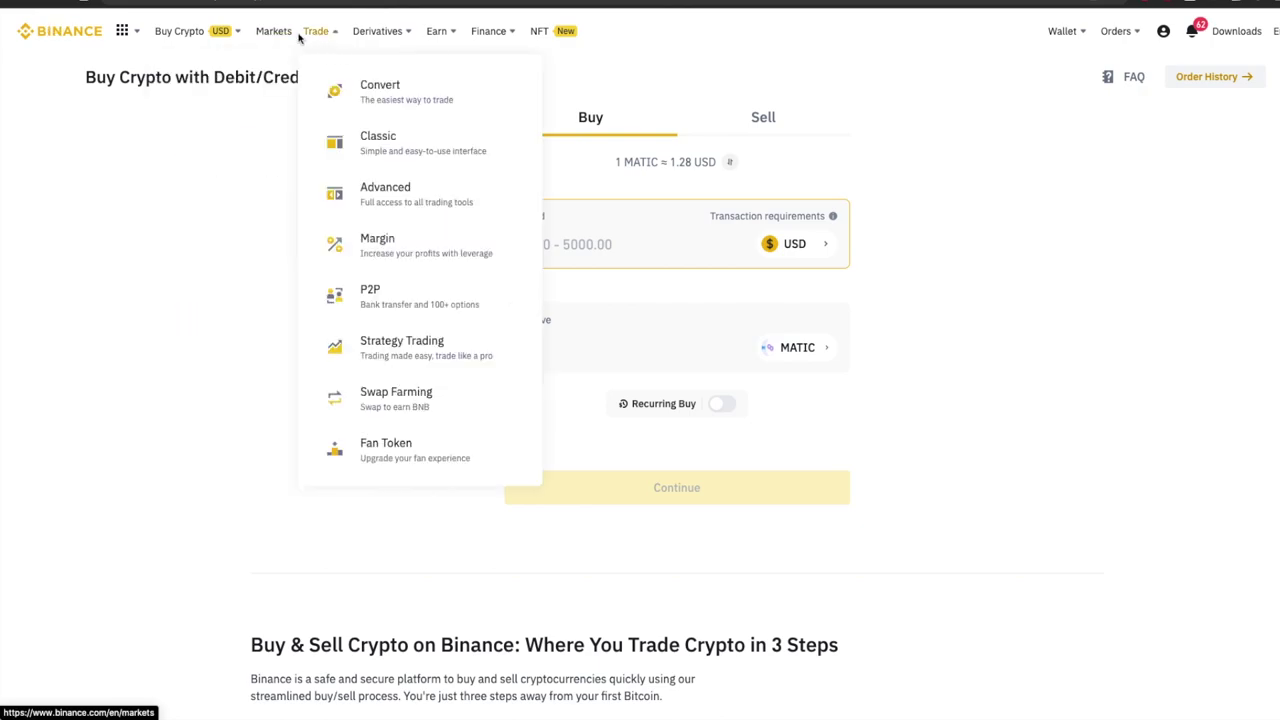
- Set Convert from ETH to MATIC using the full 0.00001359 ETH balance, then preview
{"action": "left_click", "coordinate": [409, 104]}
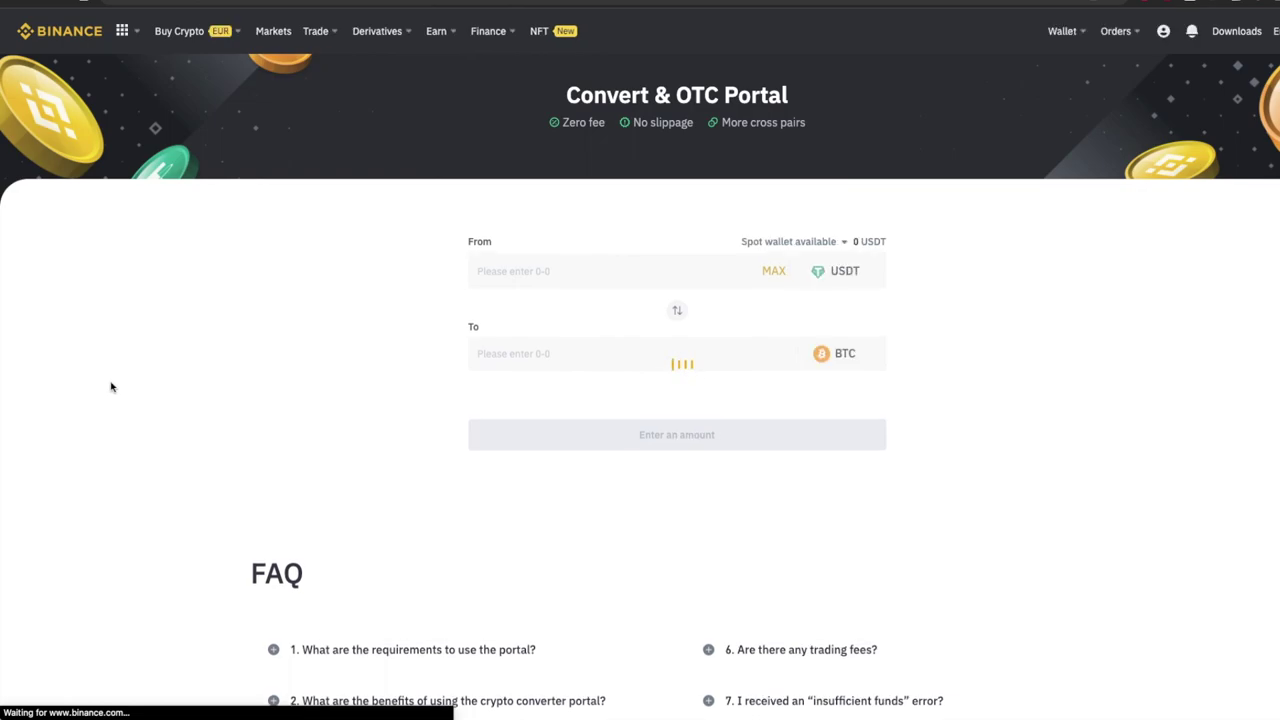
{"action": "left_click", "coordinate": [855, 424]}
{"action": "type", "text": "ma"}
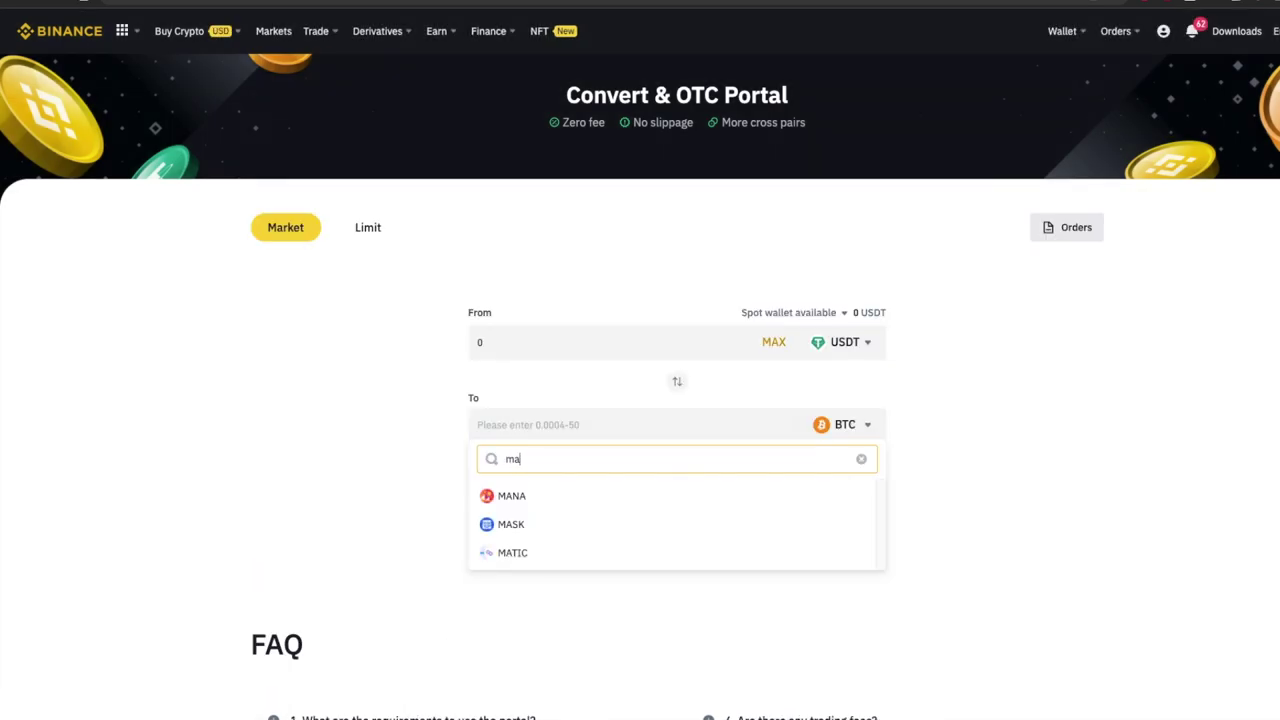
{"action": "type", "text": "tic"}
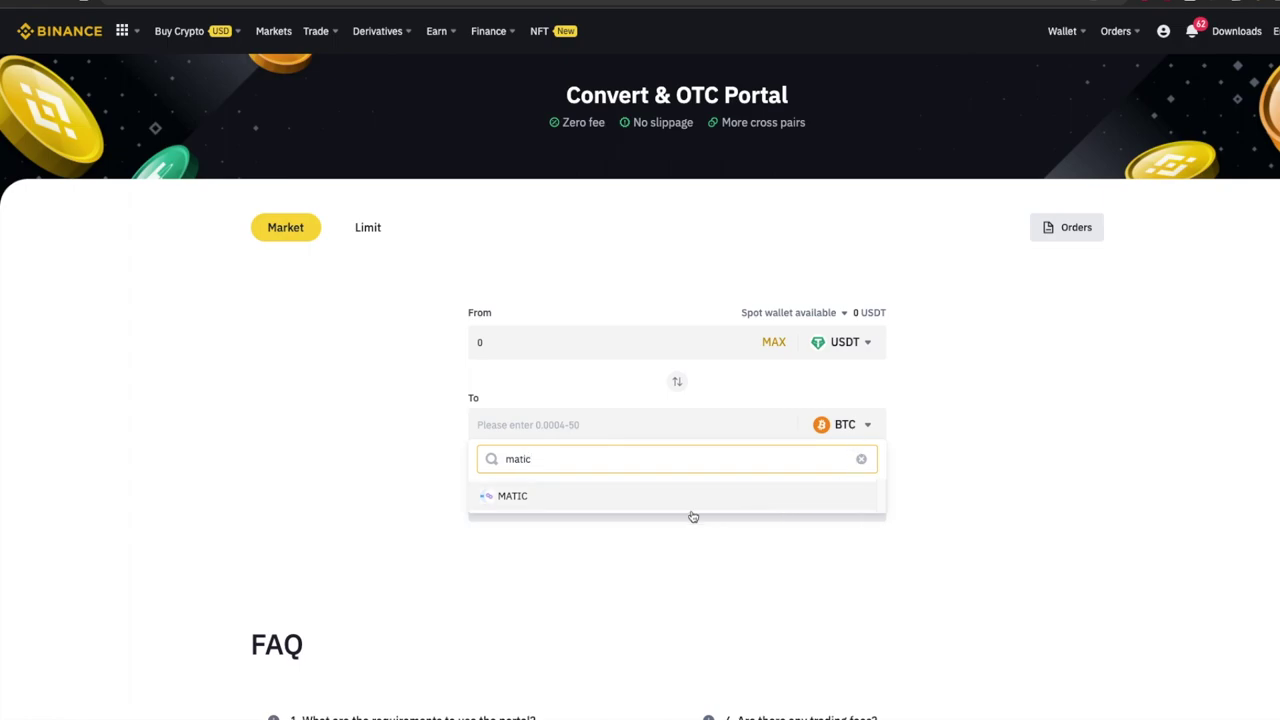
{"action": "left_click", "coordinate": [620, 505]}
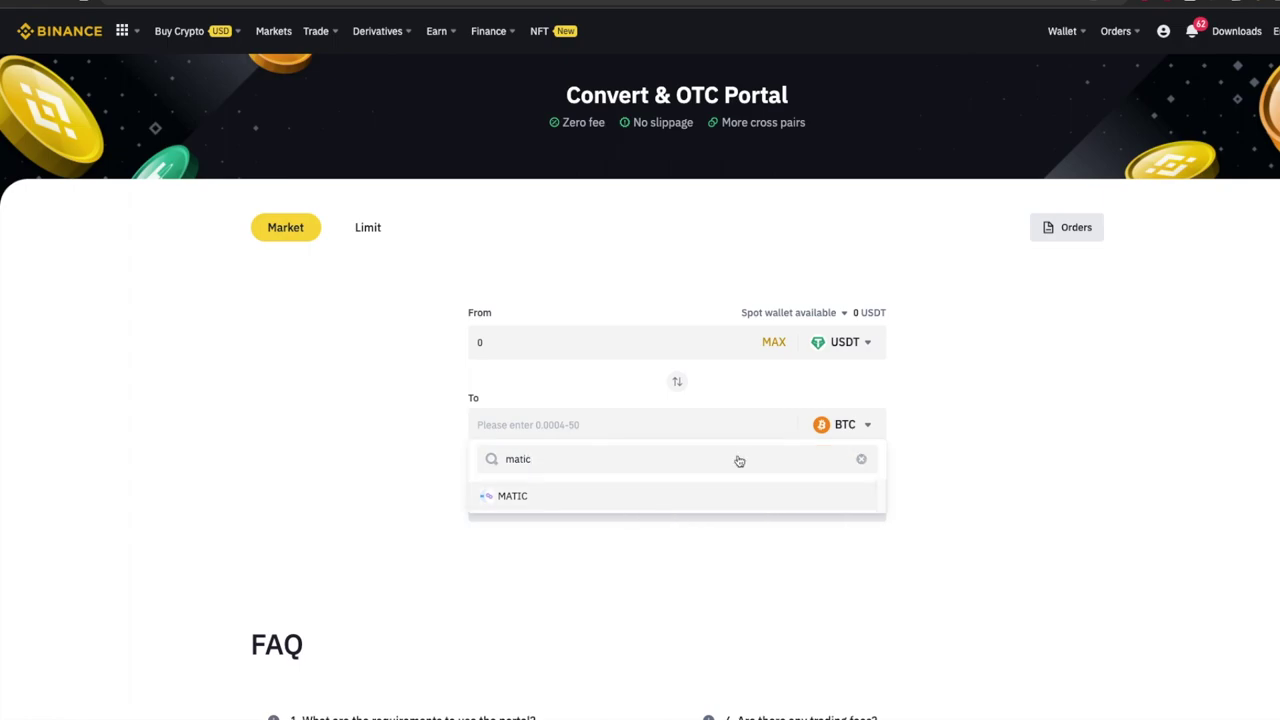
{"action": "left_click", "coordinate": [840, 350]}
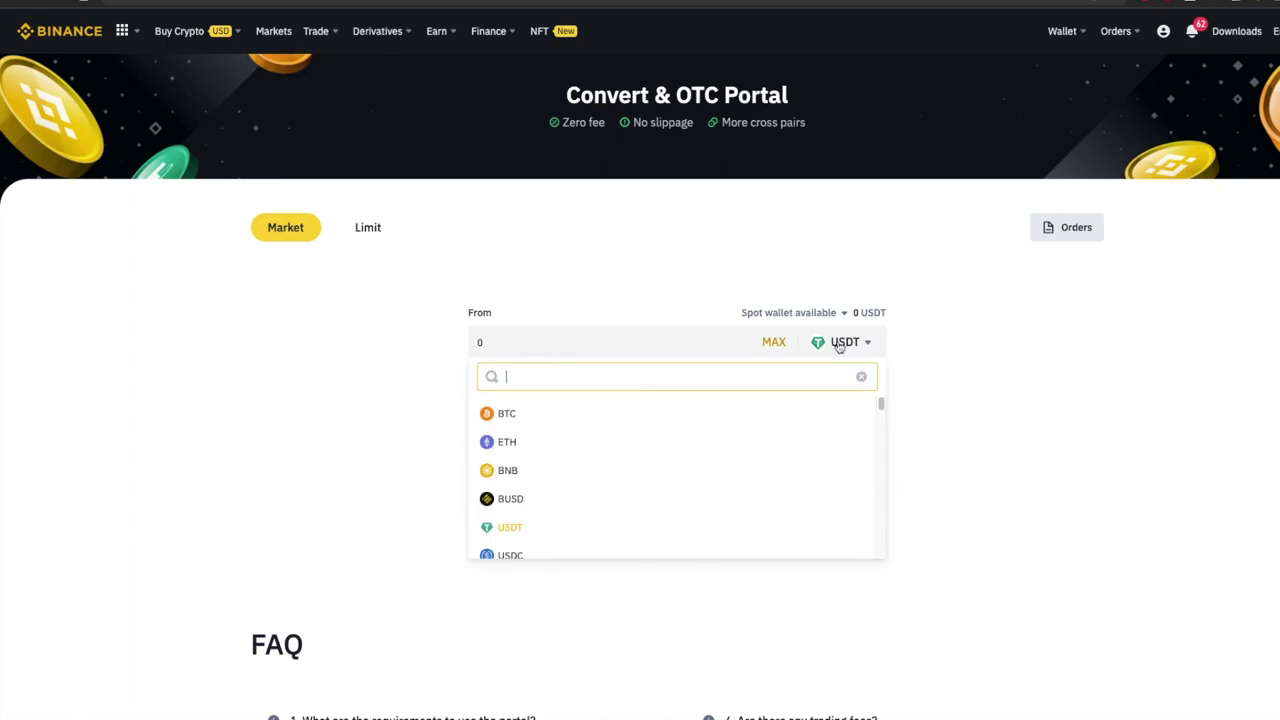
{"action": "left_click", "coordinate": [531, 440]}
{"action": "left_click", "coordinate": [768, 350]}
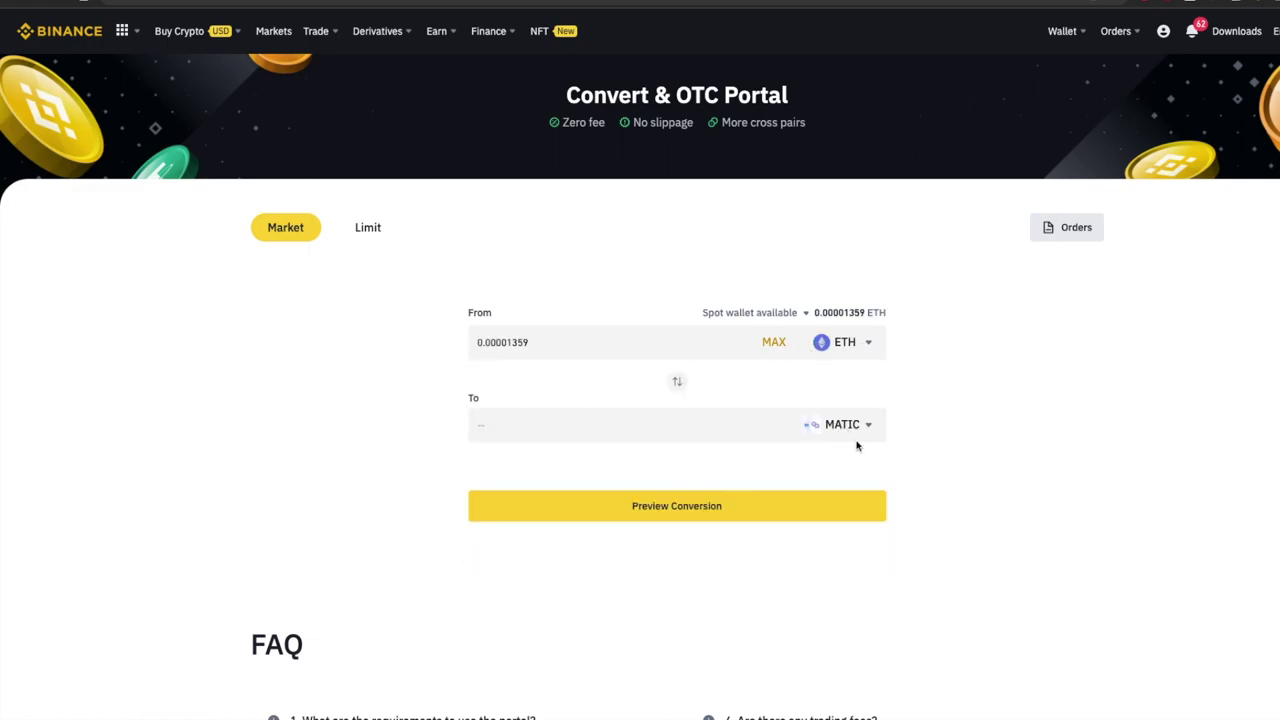
{"action": "left_click", "coordinate": [712, 496]}
- Find MATIC in the Binance spot wallet and start a withdrawal
{"action": "mouse_move", "coordinate": [1074, 34]}
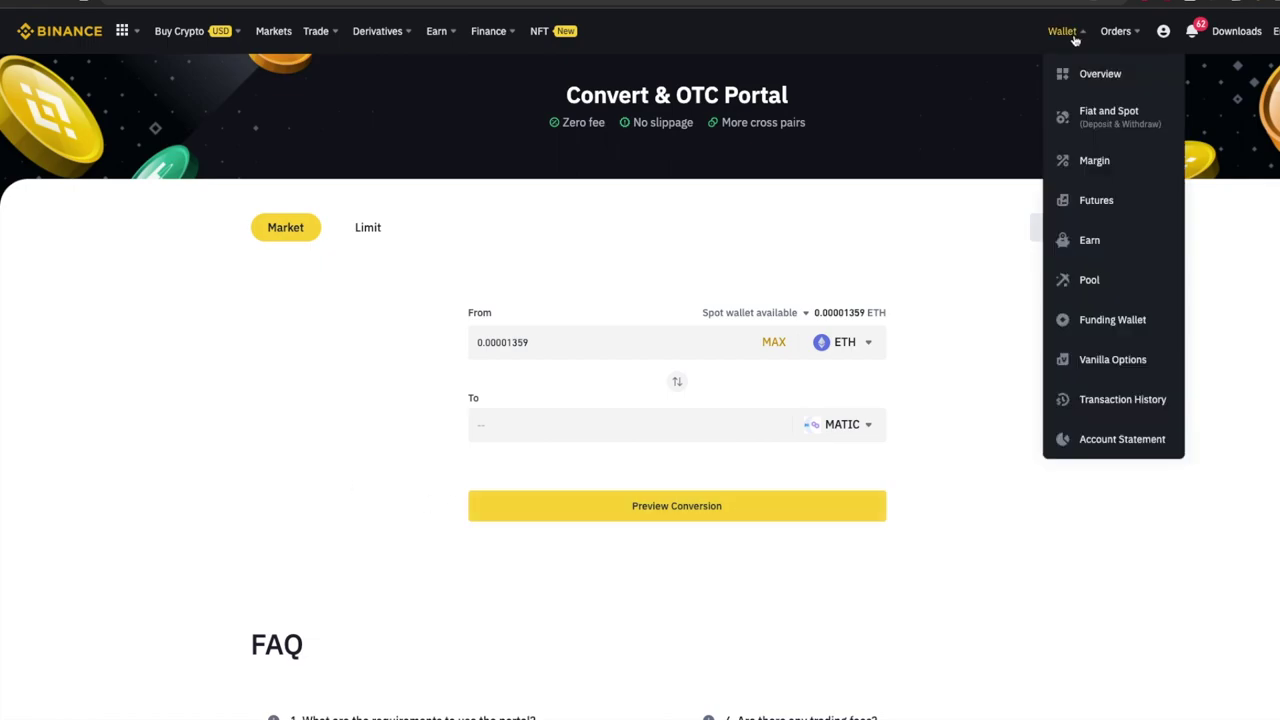
{"action": "left_click", "coordinate": [1122, 118]}
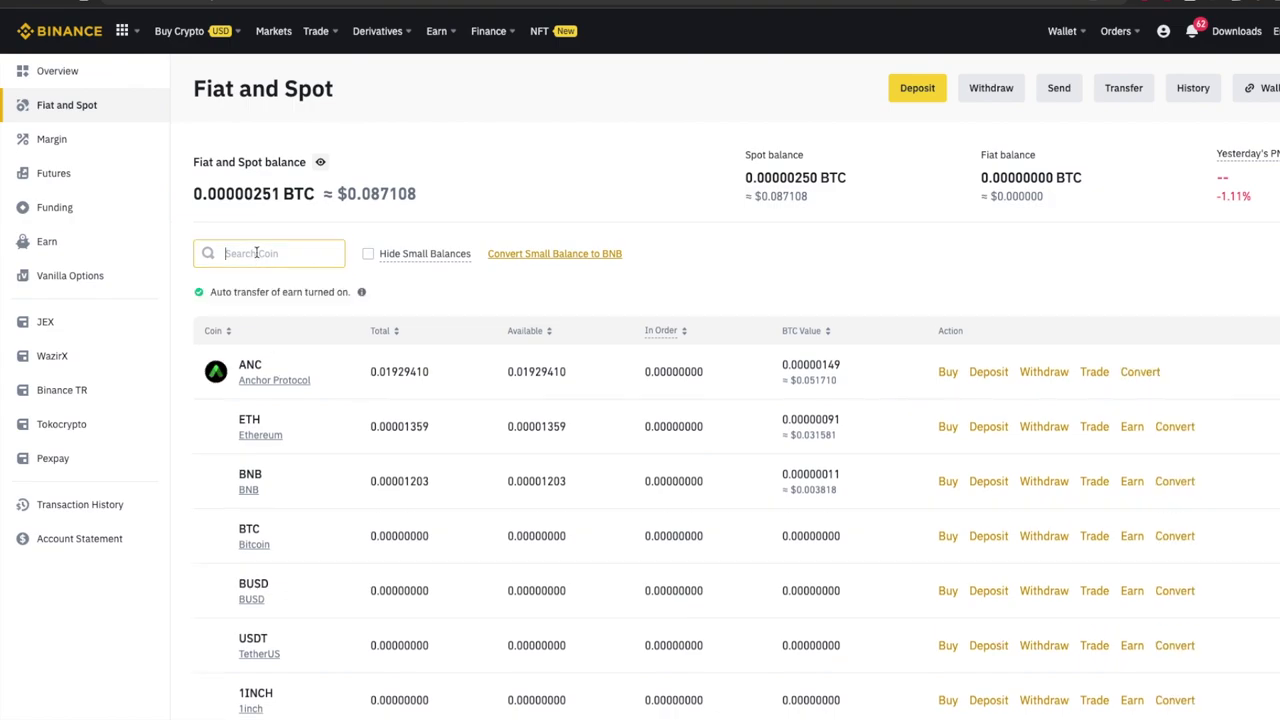
{"action": "left_click", "coordinate": [256, 253]}
{"action": "type", "text": "matic"}
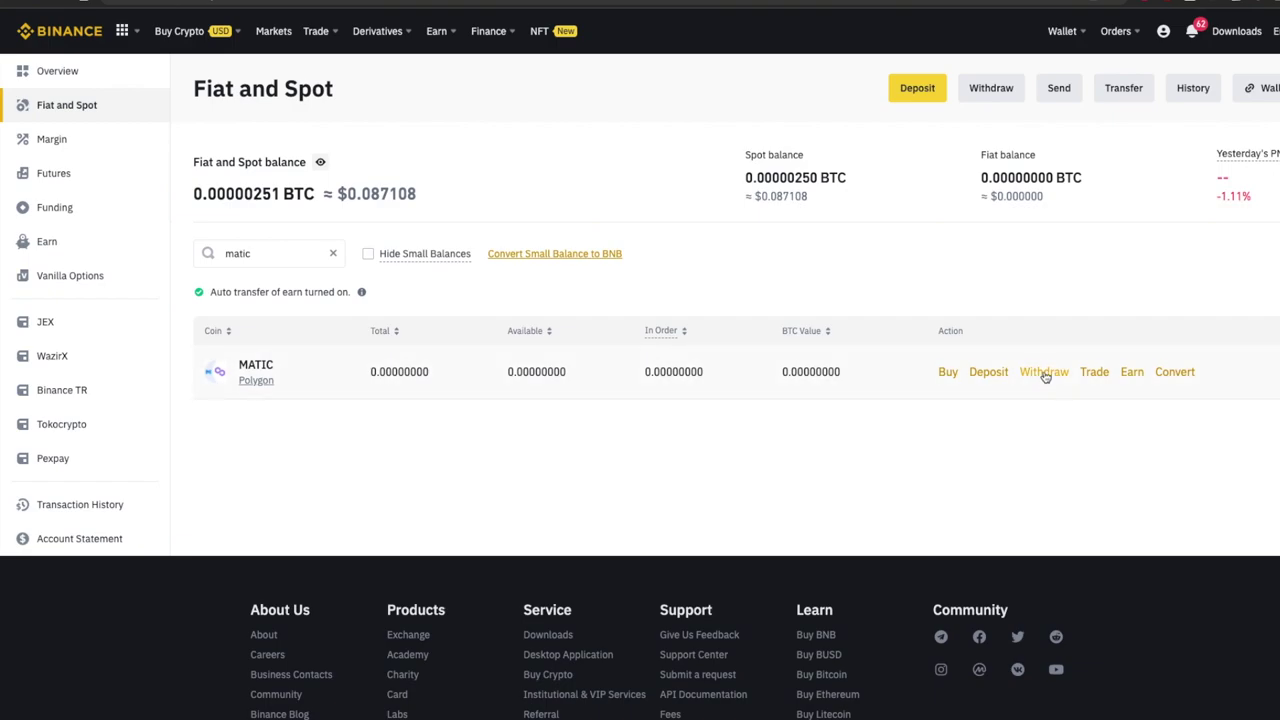
{"action": "left_click", "coordinate": [1044, 372]}
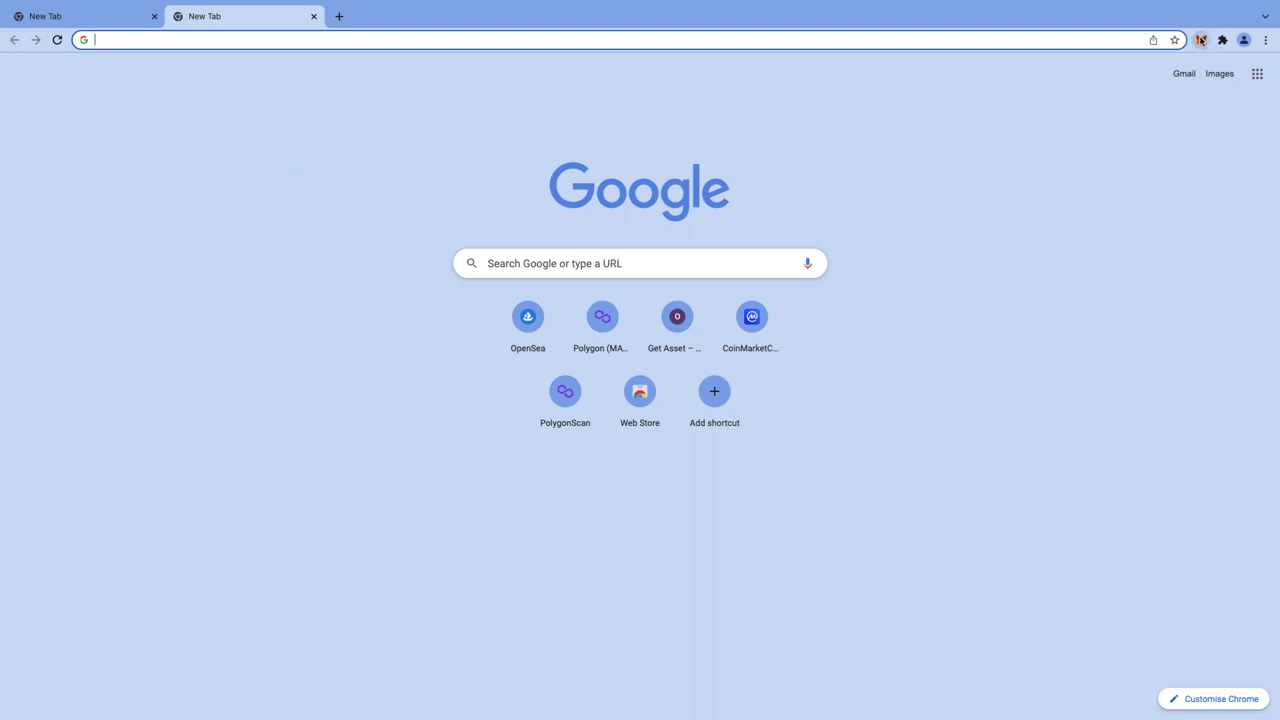
- Copy the MetaMask account address and paste it as the withdrawal destination
{"action": "left_click", "coordinate": [1201, 40]}
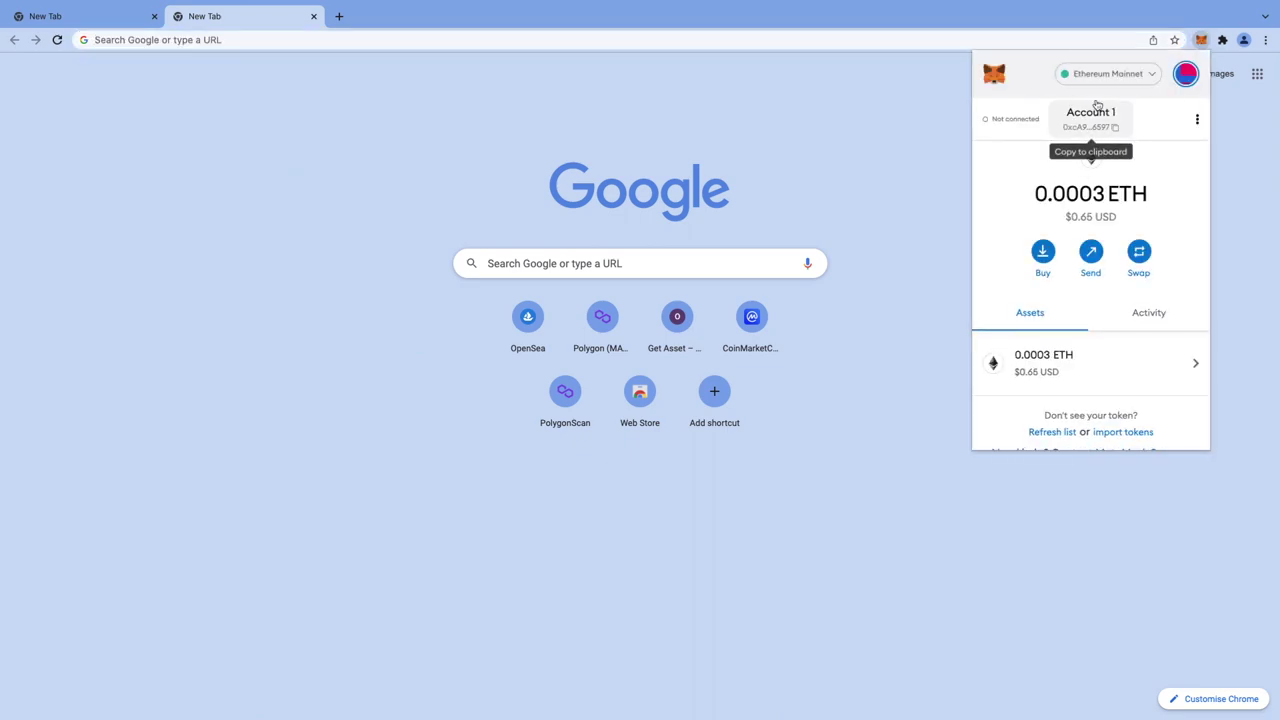
{"action": "left_click", "coordinate": [1070, 127]}
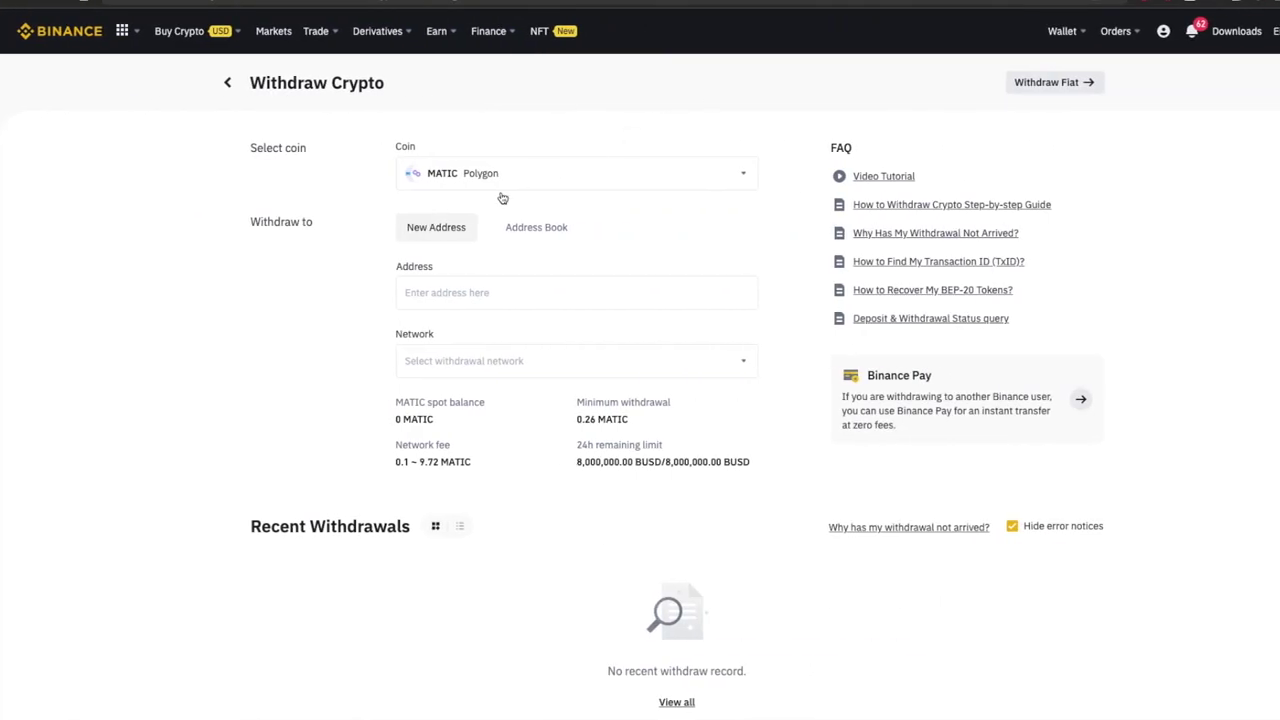
{"action": "left_click", "coordinate": [413, 294]}
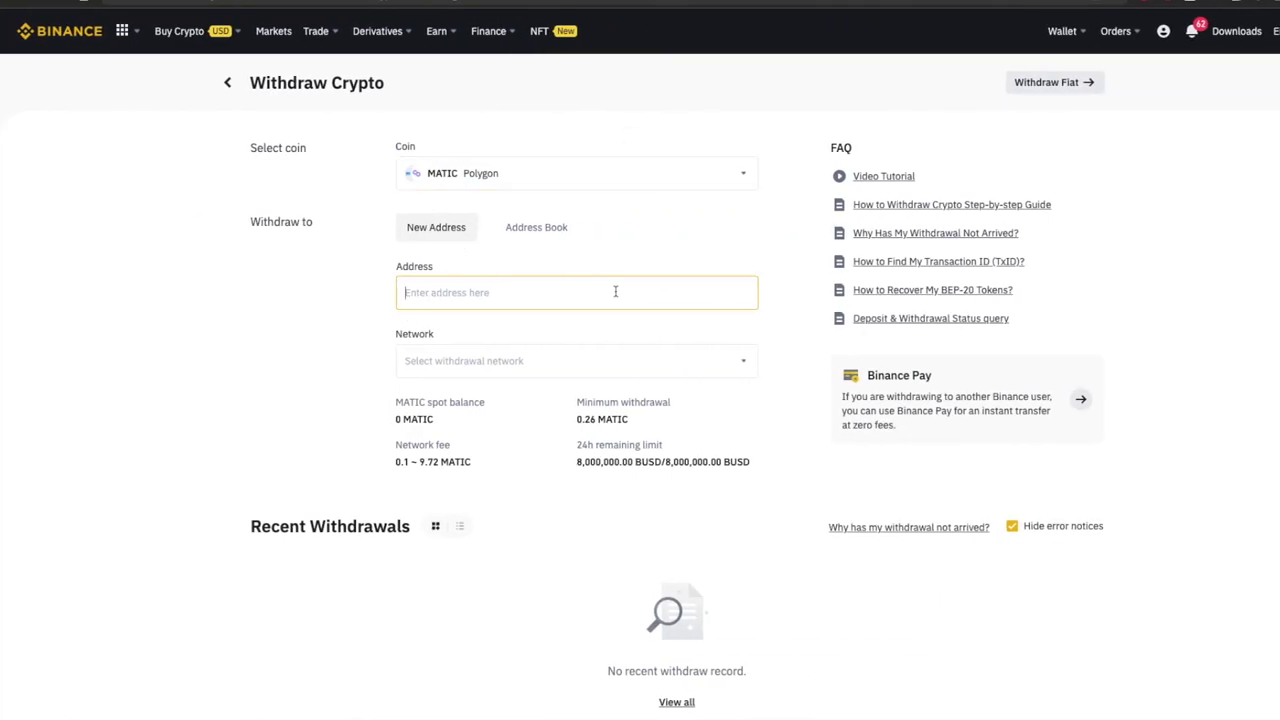
{"action": "key", "text": "ctrl+v"}
- Choose the Polygon network, acknowledge the congestion warning, and attempt the withdrawal
{"action": "left_click", "coordinate": [472, 362]}
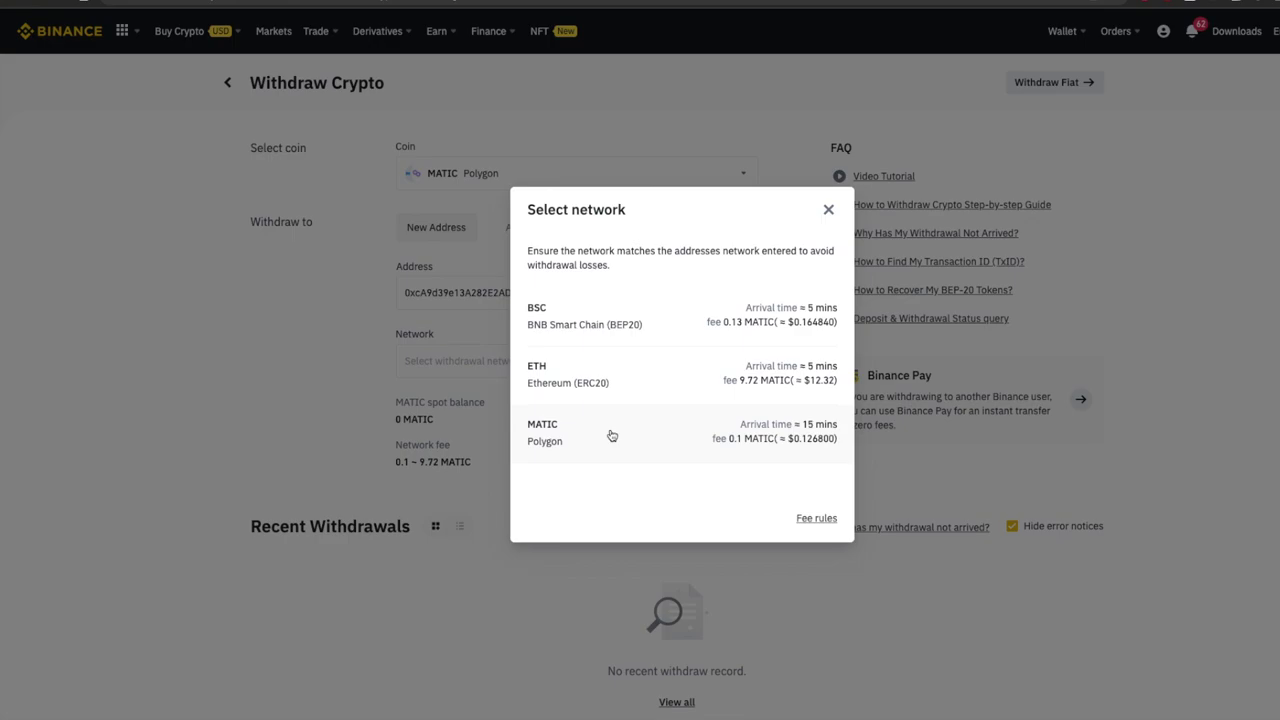
{"action": "left_click", "coordinate": [612, 435]}
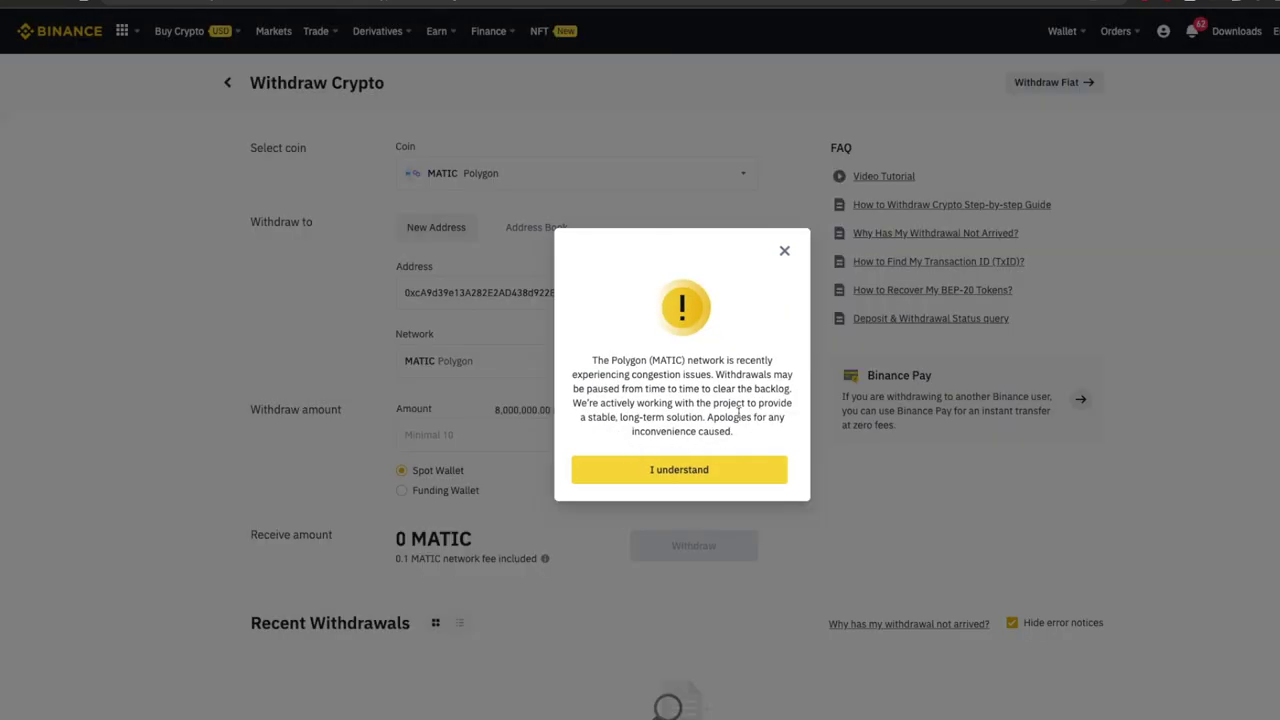
{"action": "left_click", "coordinate": [651, 479]}
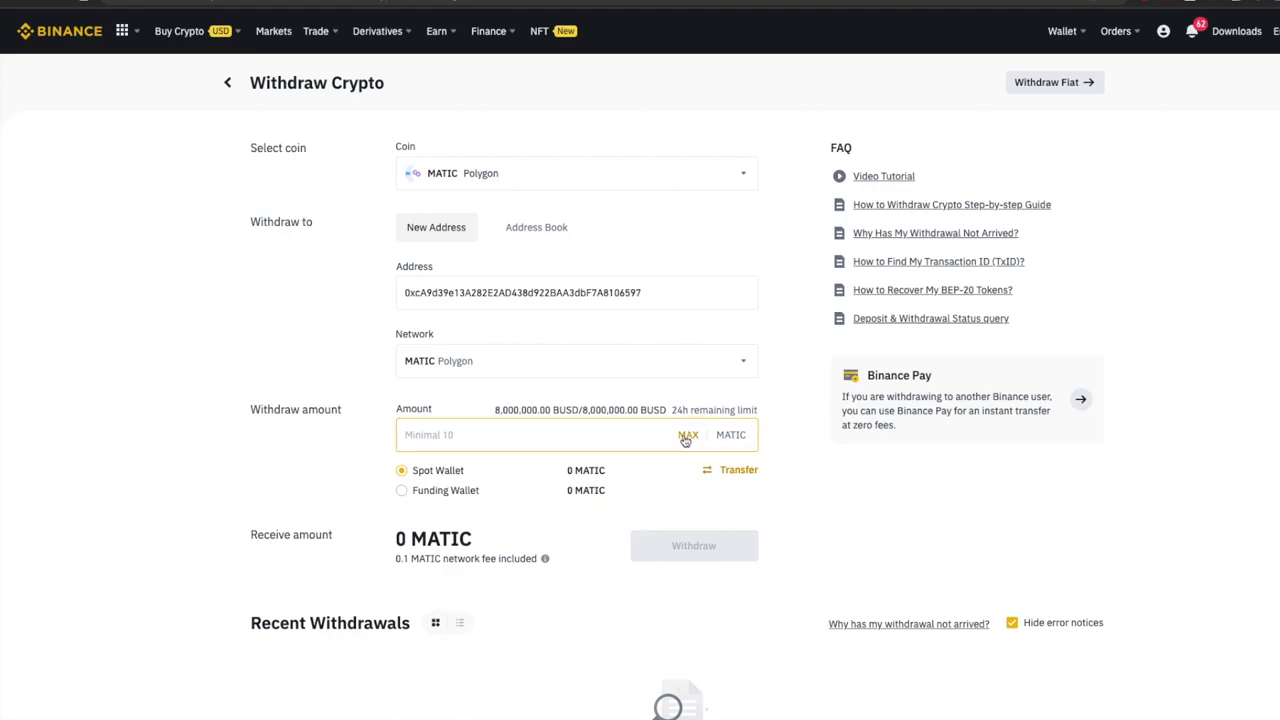
{"action": "left_click", "coordinate": [540, 435]}
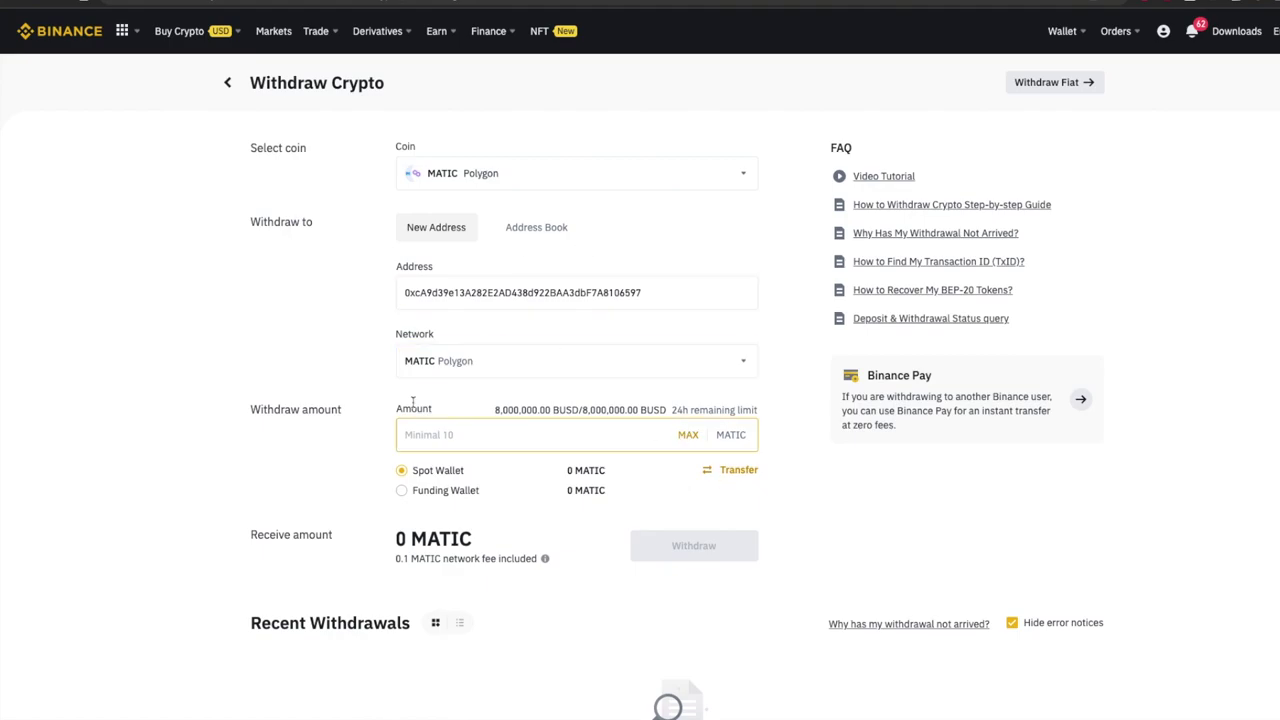
{"action": "left_click", "coordinate": [687, 436]}
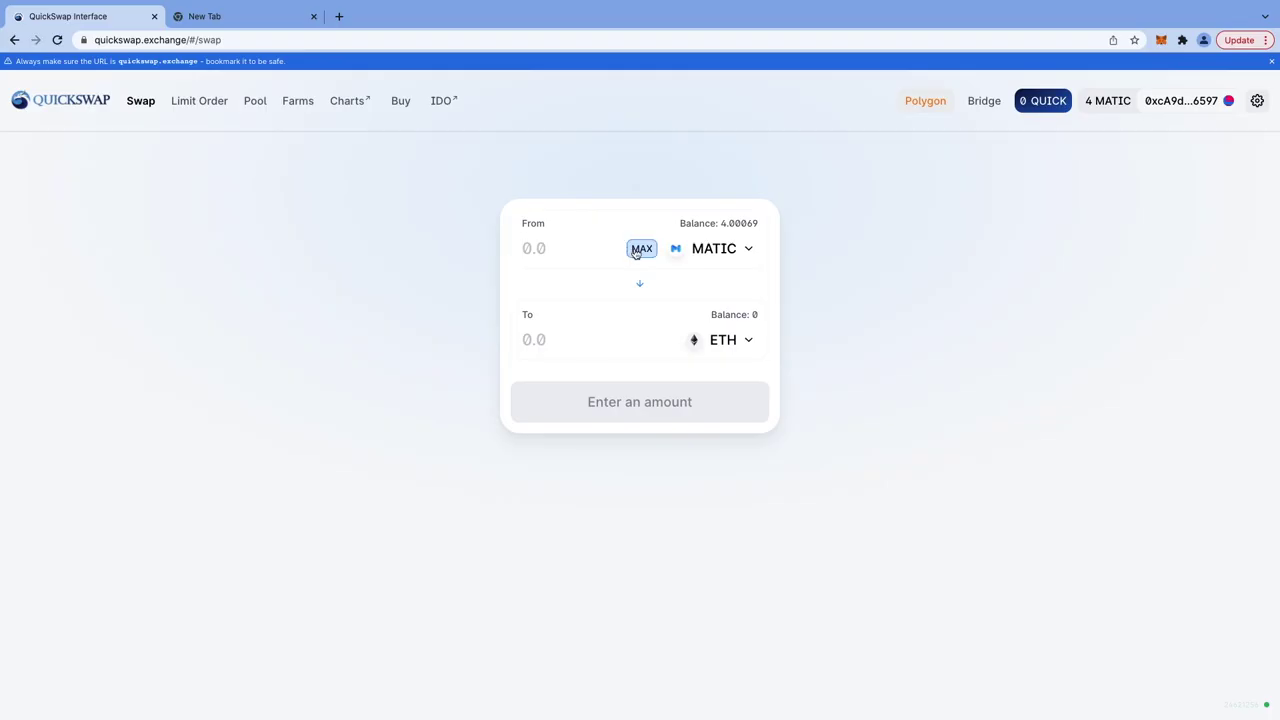
- Enter 3.5 MATIC, accept the updated price, and confirm the swap in QuickSwap and MetaMask
{"action": "left_click", "coordinate": [1160, 40]}
{"action": "type", "text": "3."}
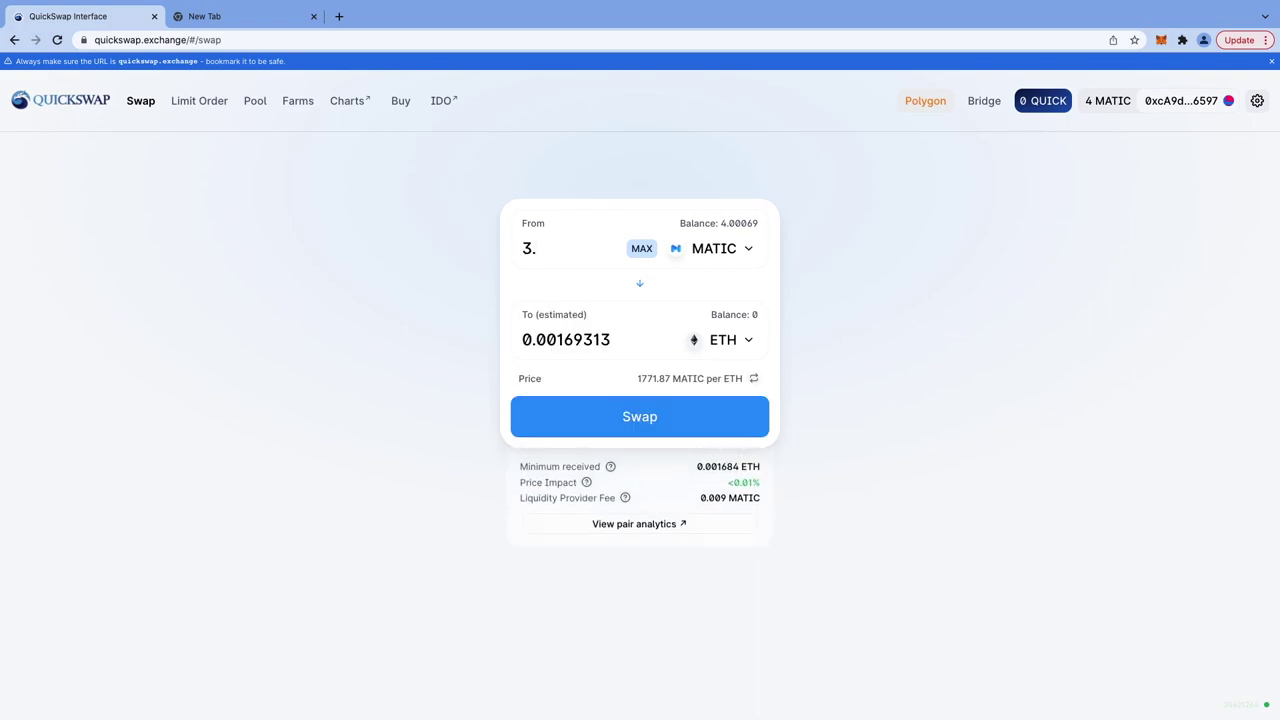
{"action": "type", "text": "5"}
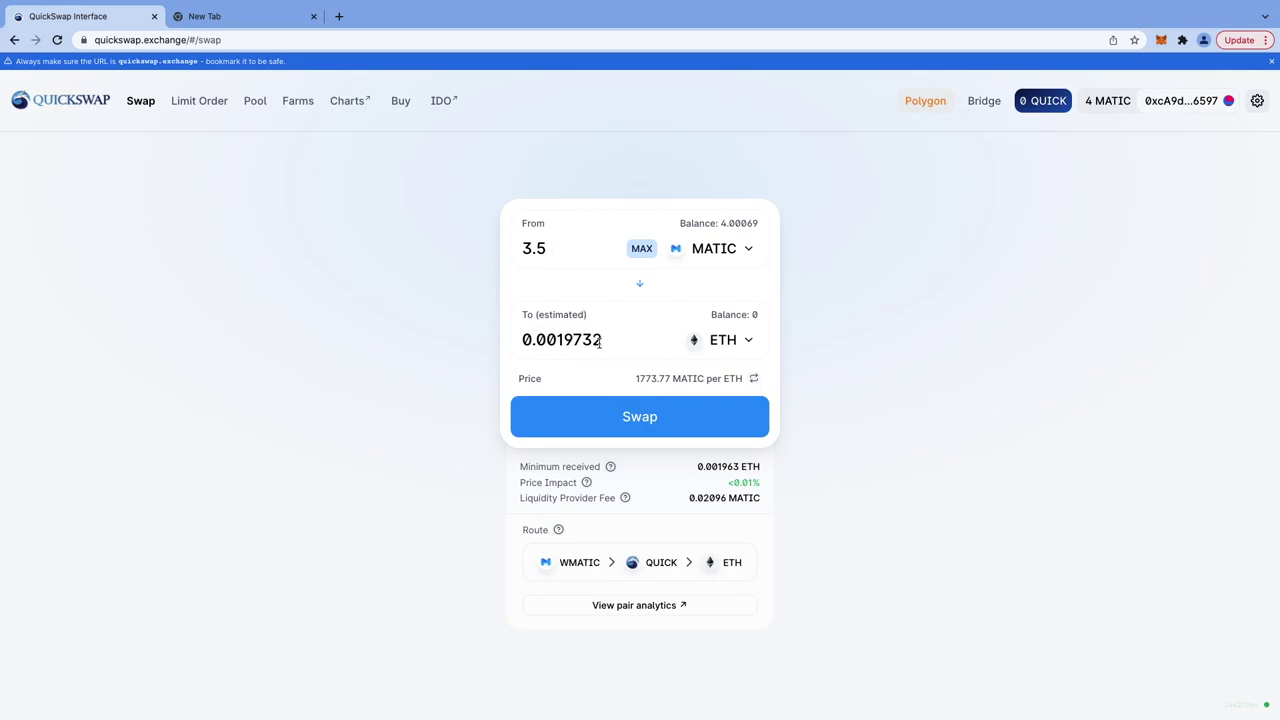
{"action": "left_click_drag", "start_coordinate": [602, 340], "coordinate": [518, 340]}
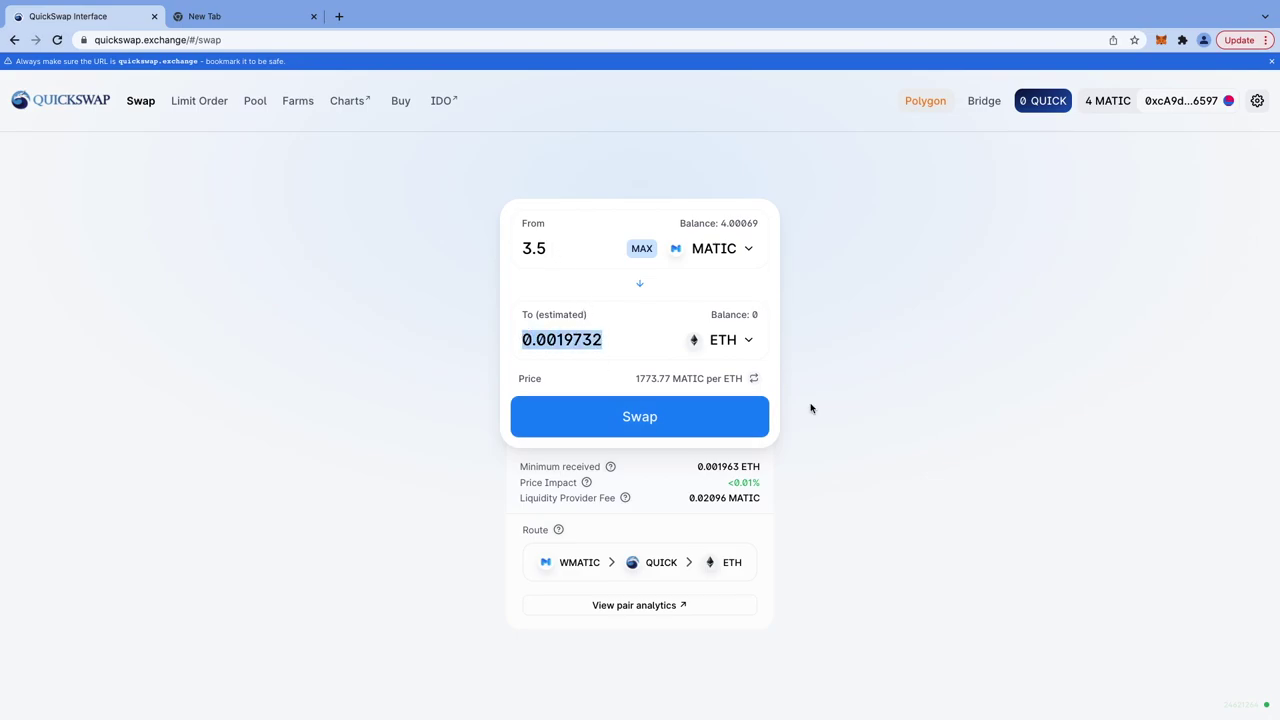
{"action": "left_click", "coordinate": [636, 418]}
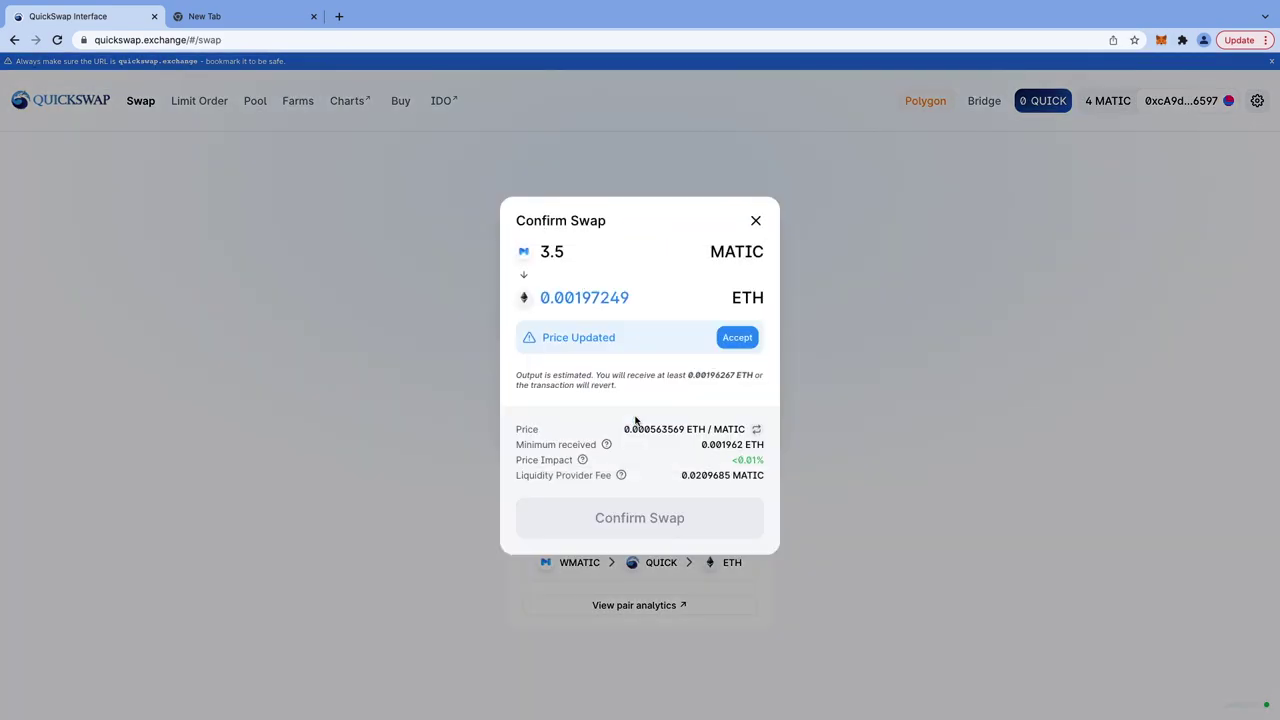
{"action": "left_click", "coordinate": [737, 340]}
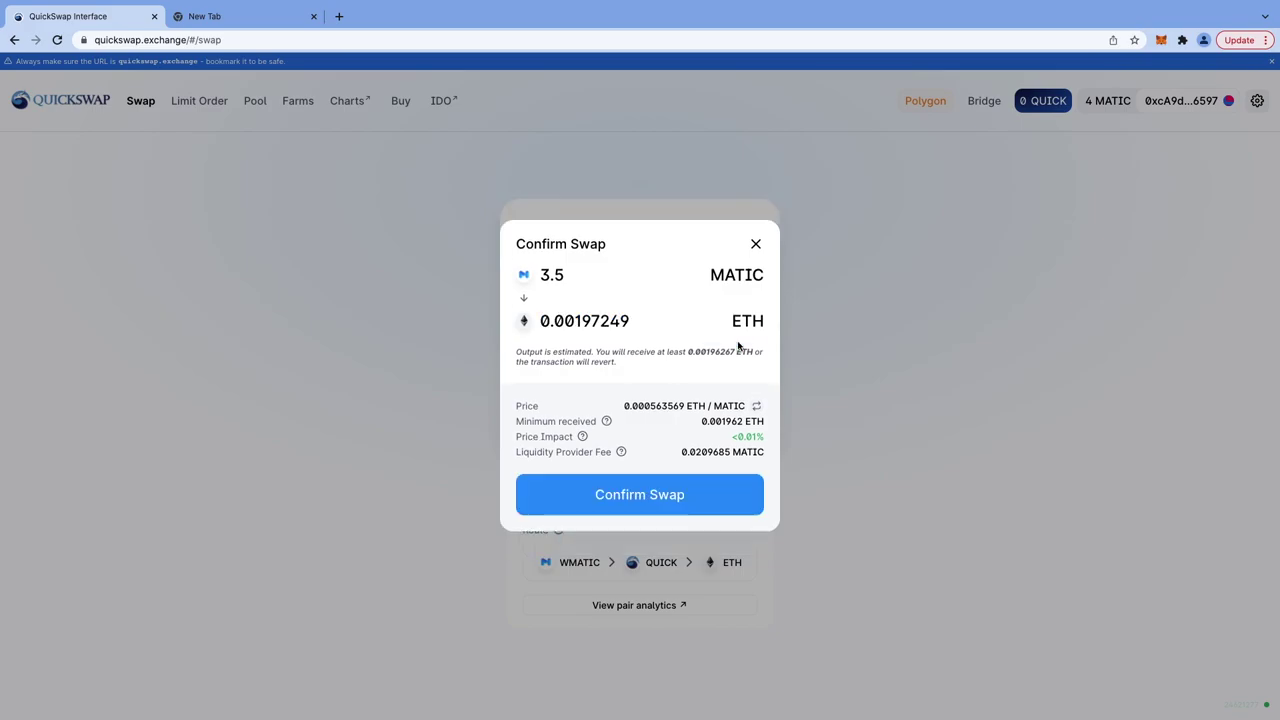
{"action": "left_click", "coordinate": [646, 496]}
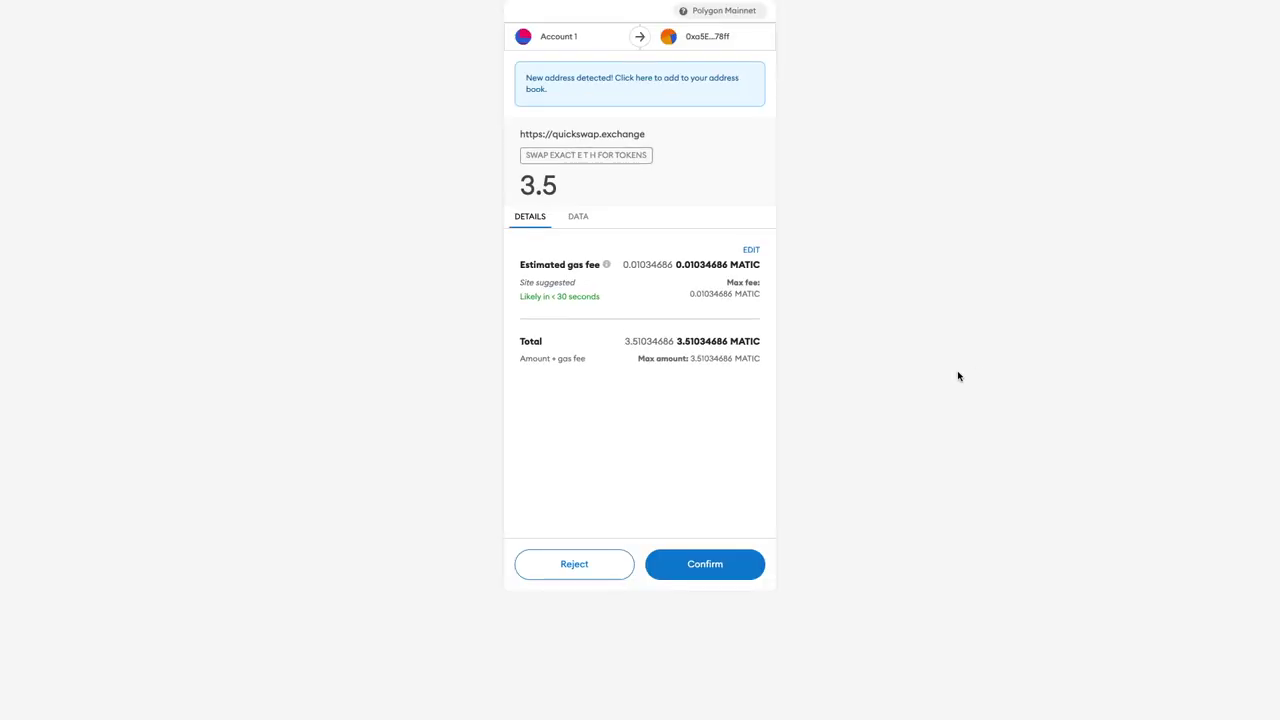
{"action": "left_click", "coordinate": [705, 566]}
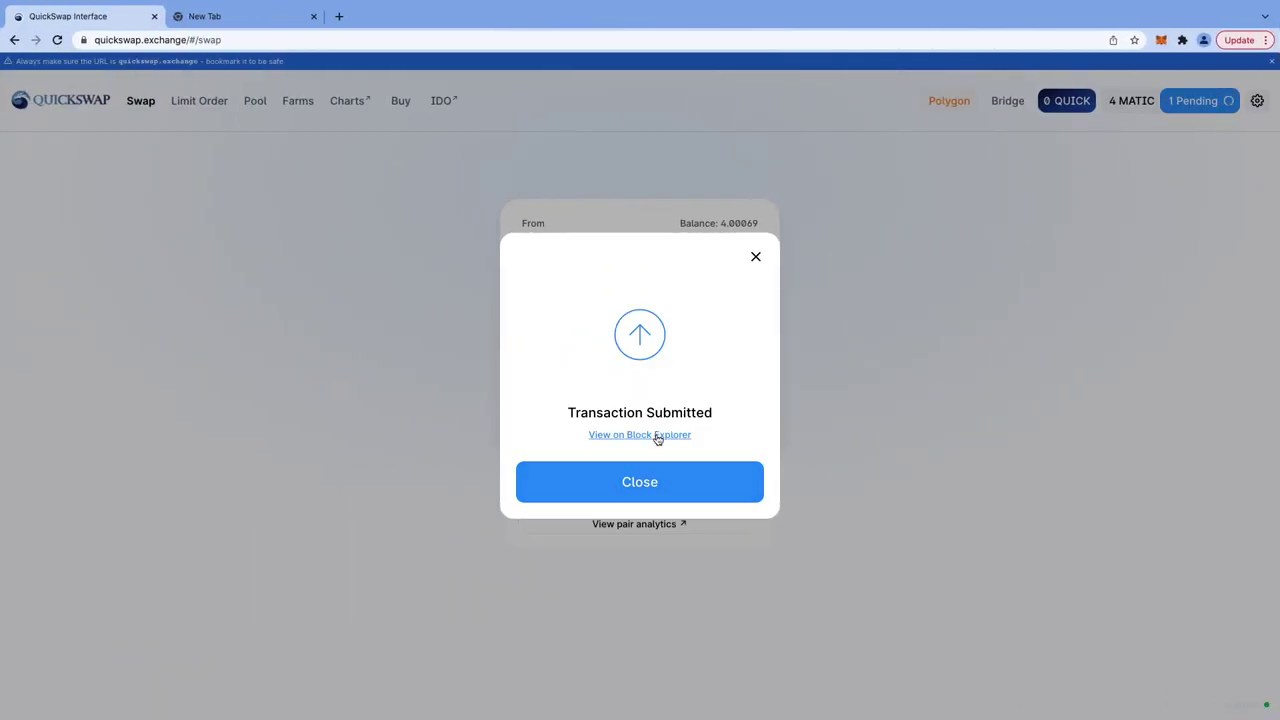
{"action": "left_click", "coordinate": [650, 480]}
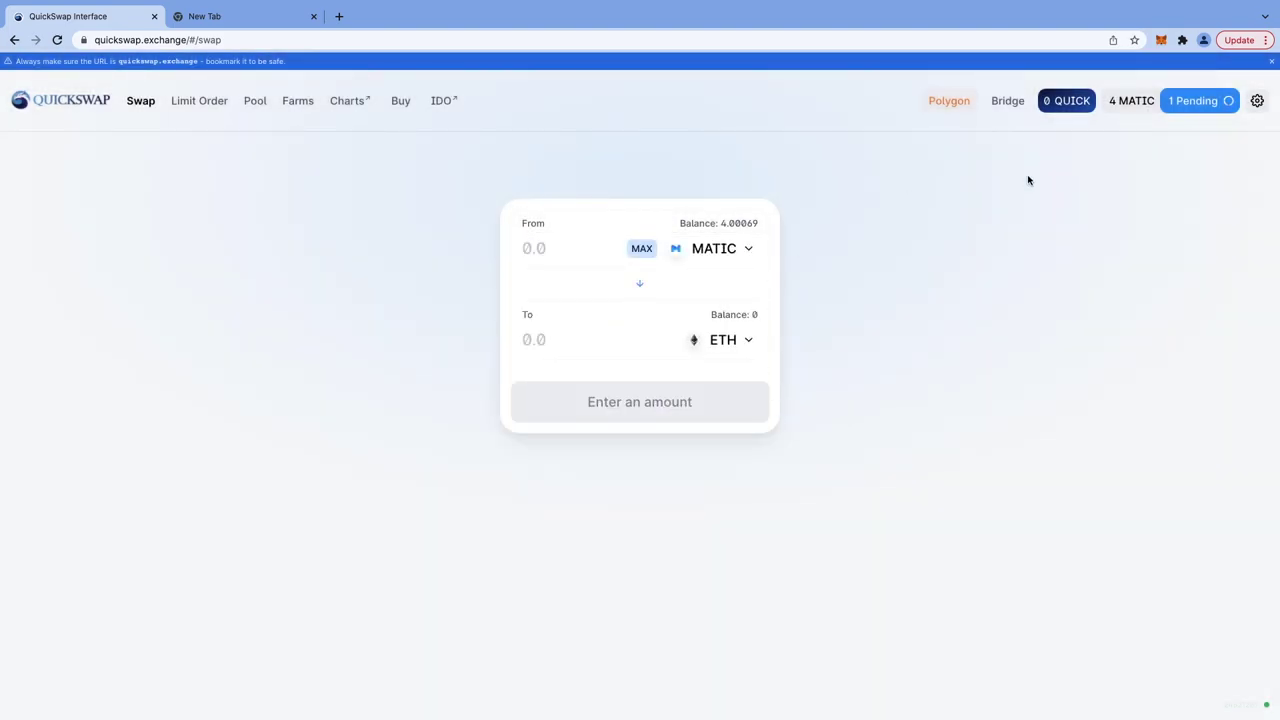
- Import WETH as a custom token by pasting its contract address copied from Polygonscan
{"action": "left_click", "coordinate": [1161, 40]}
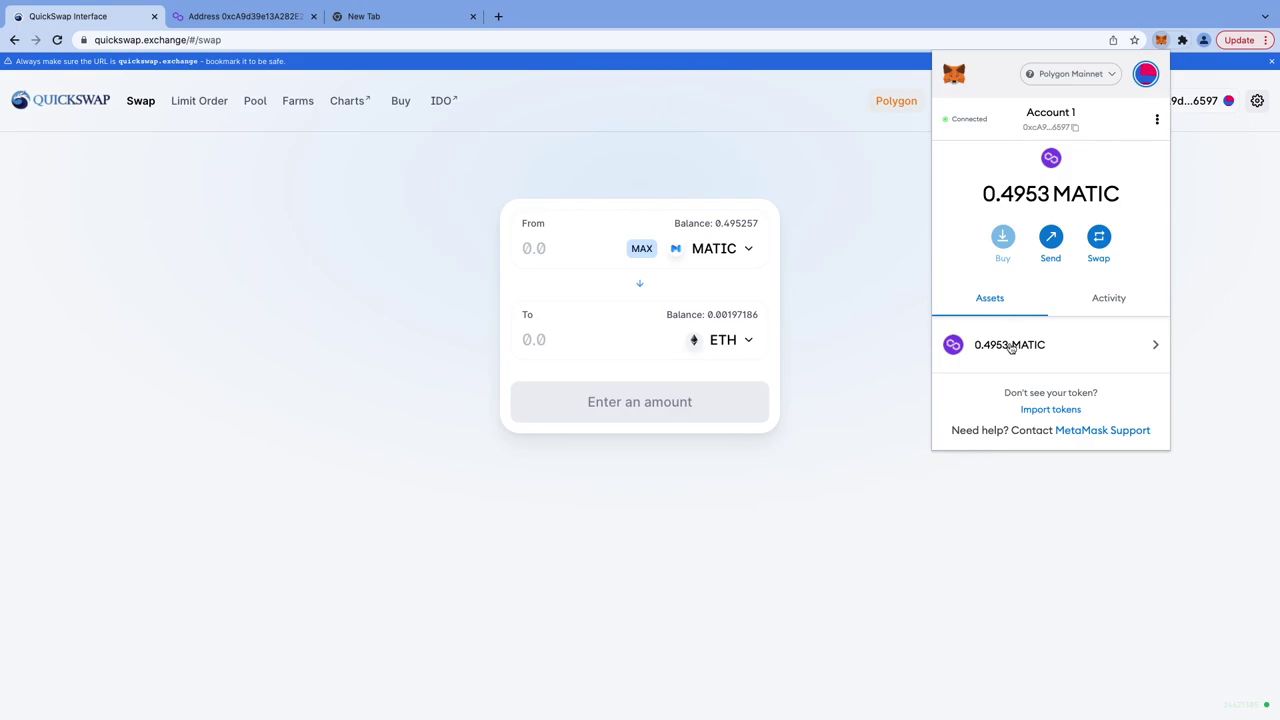
{"action": "left_click", "coordinate": [1157, 121]}
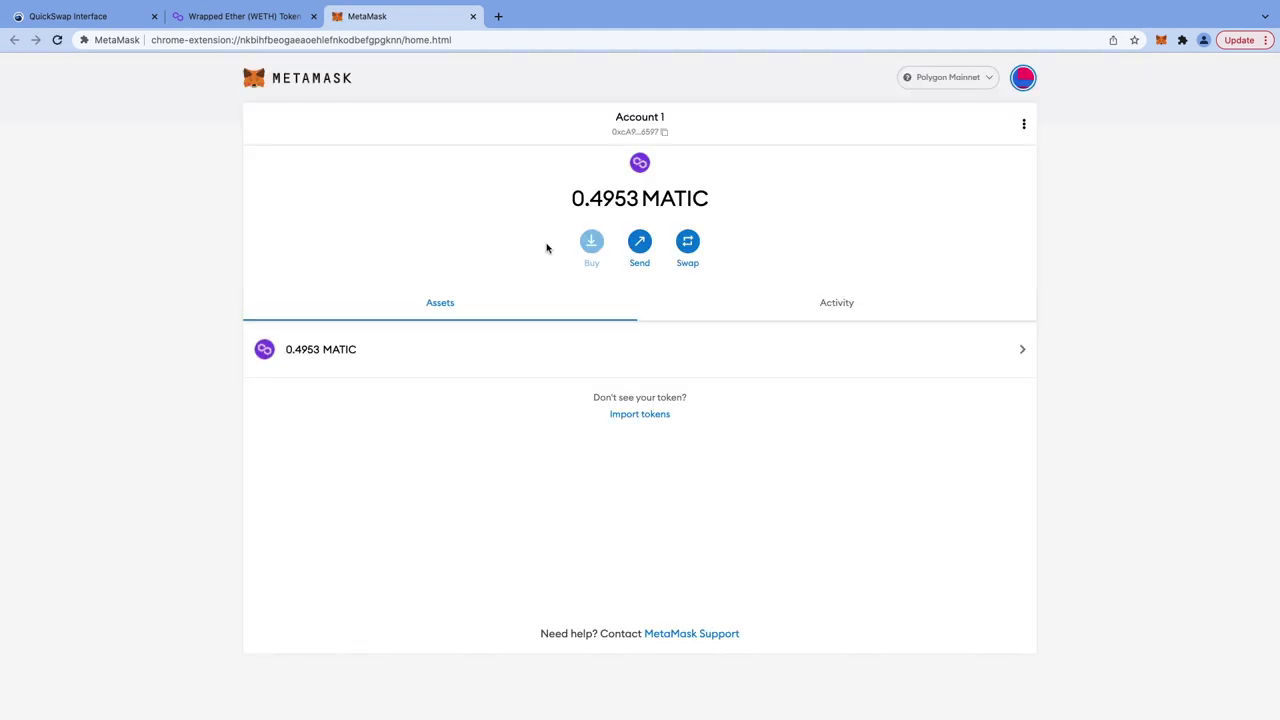
{"action": "left_click", "coordinate": [645, 415]}
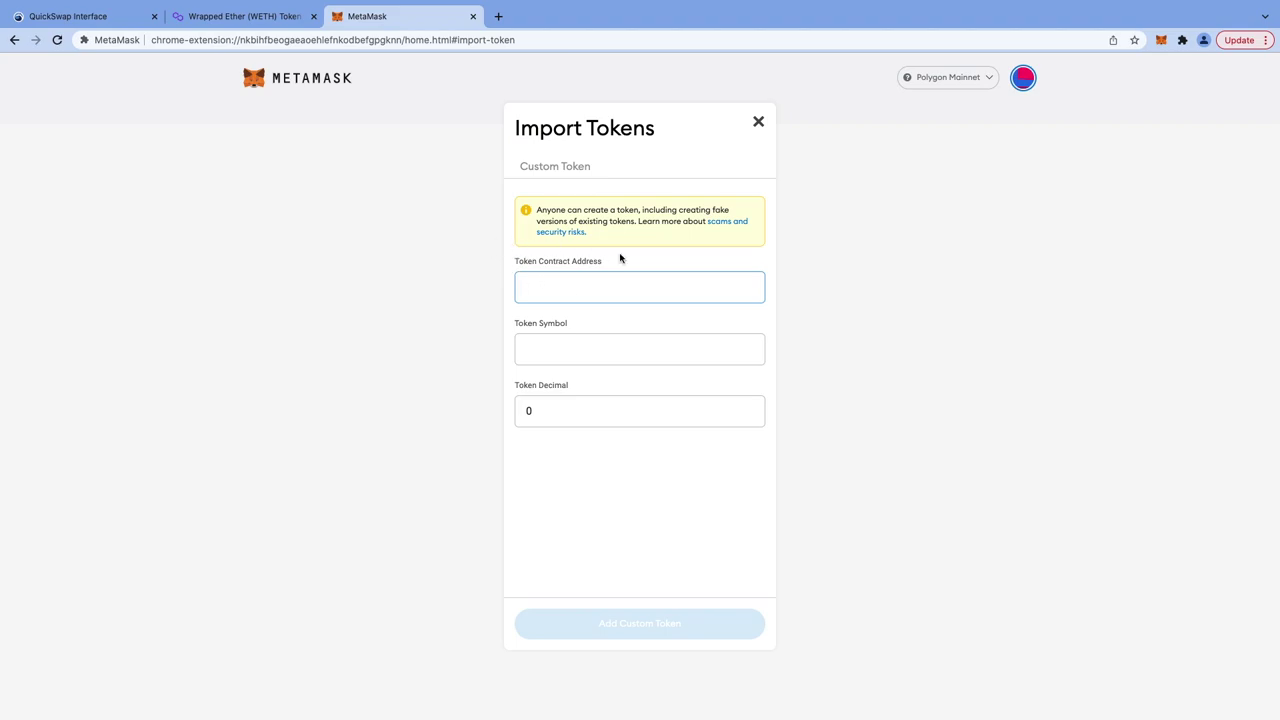
{"action": "left_click", "coordinate": [226, 18]}
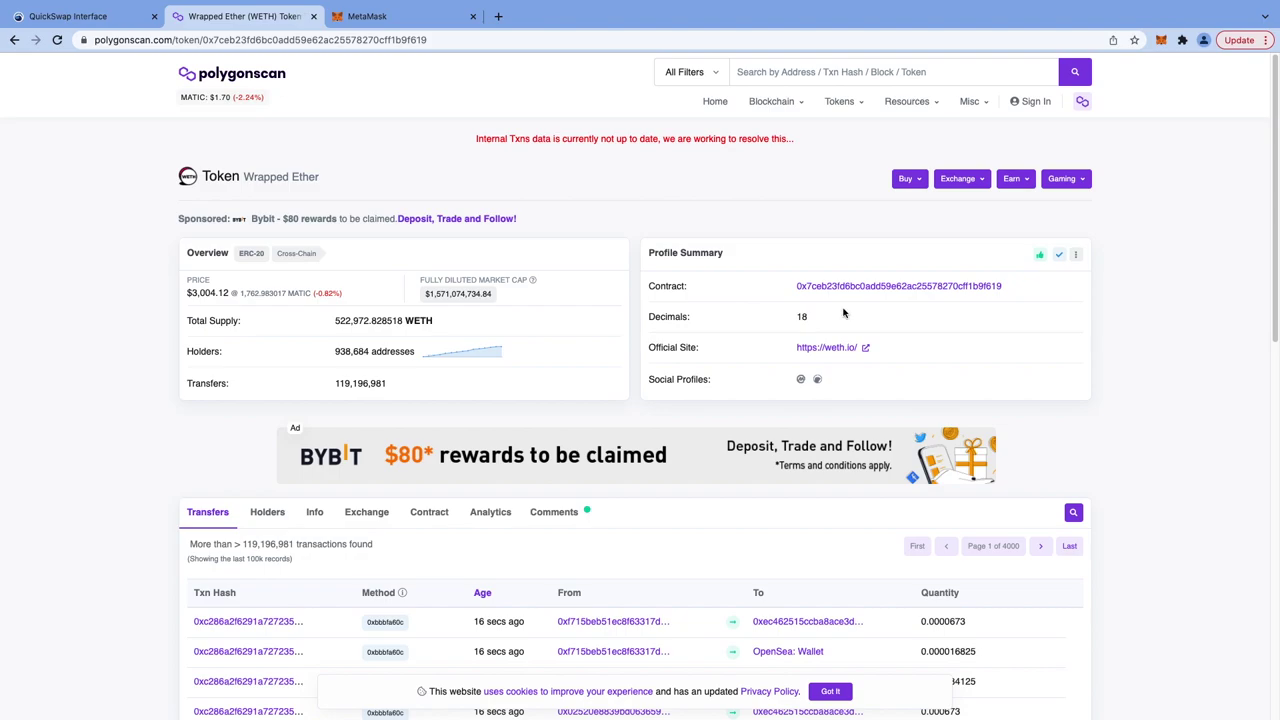
{"action": "left_click", "coordinate": [1008, 286]}
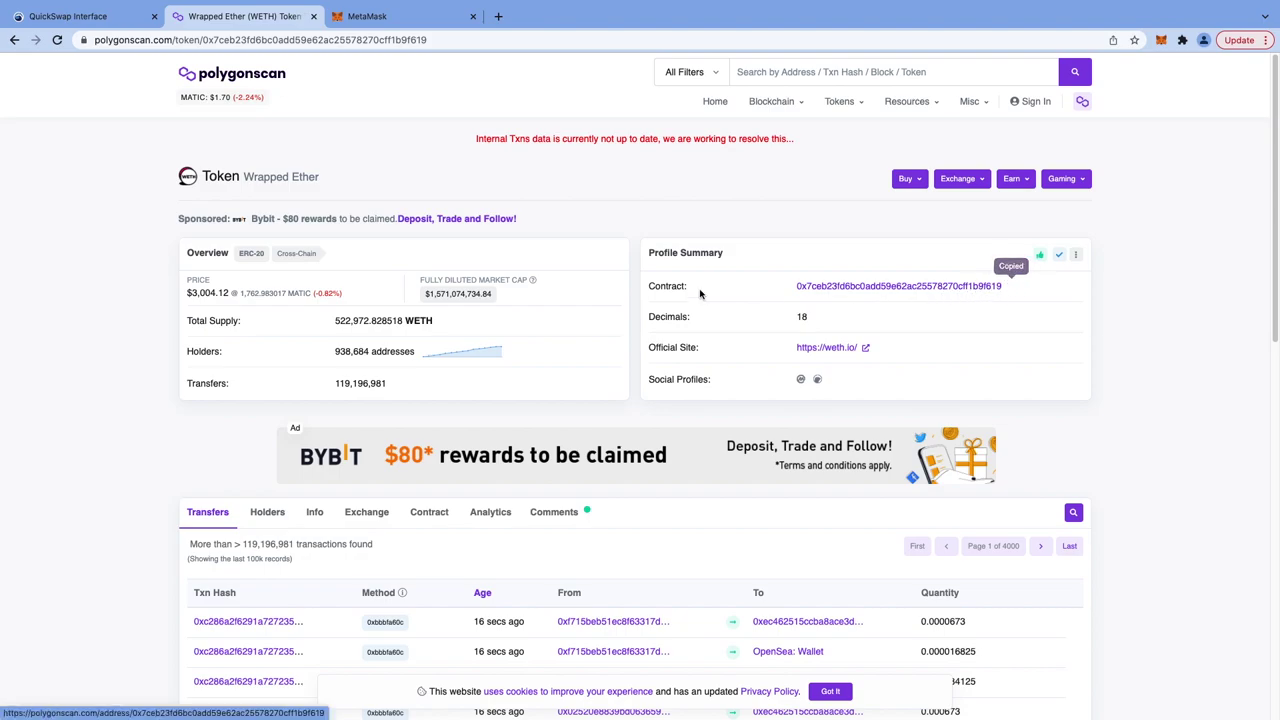
{"action": "left_click", "coordinate": [373, 17]}
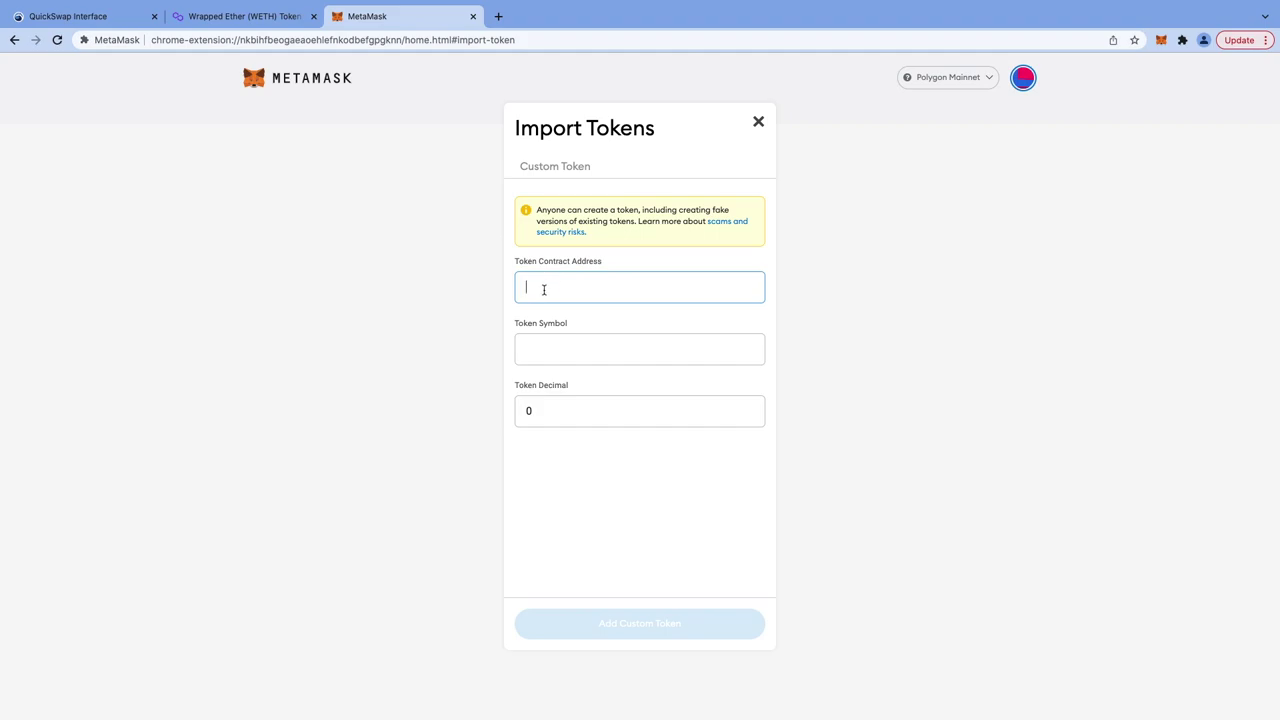
{"action": "key", "text": "ctrl+v"}
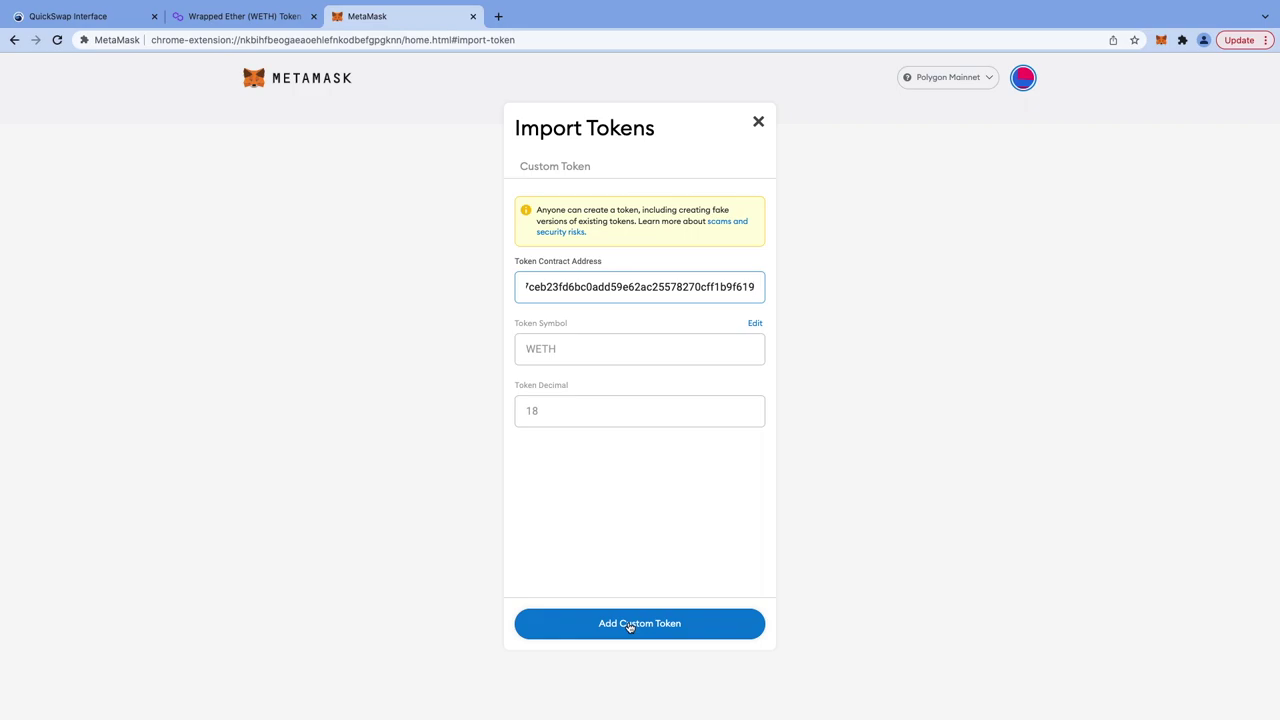
{"action": "left_click", "coordinate": [629, 625]}
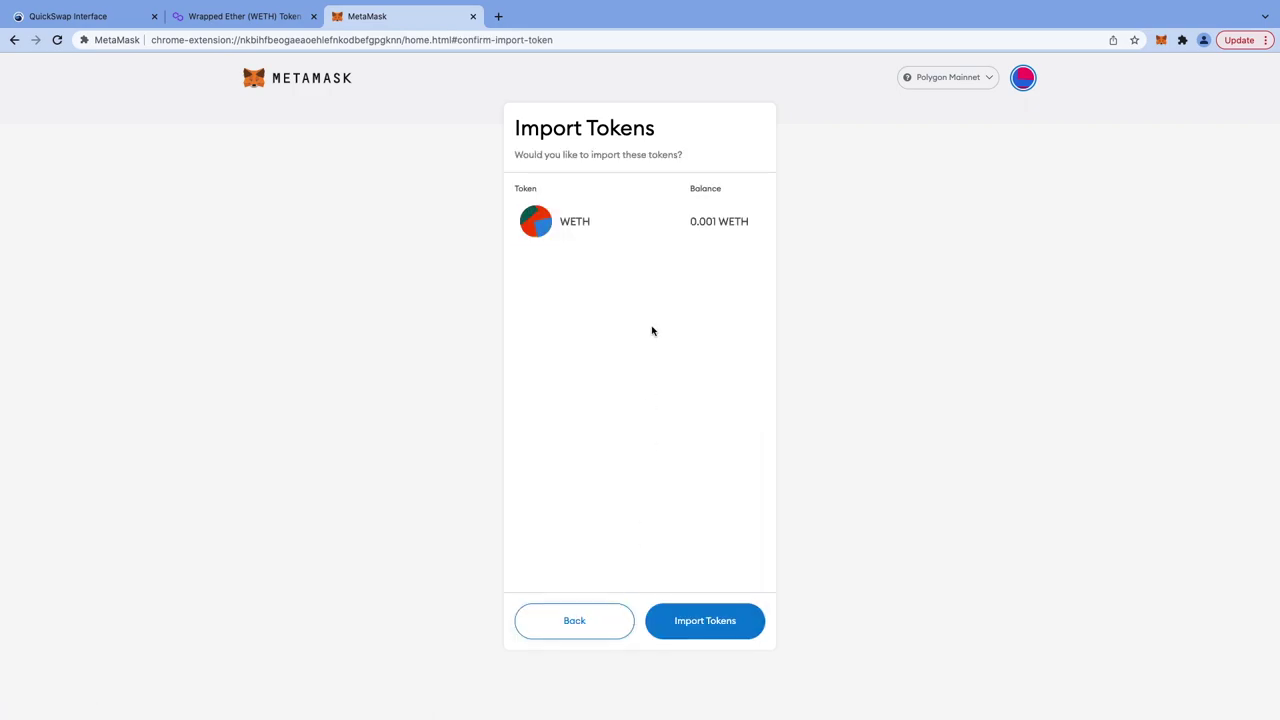
{"action": "left_click", "coordinate": [706, 622]}
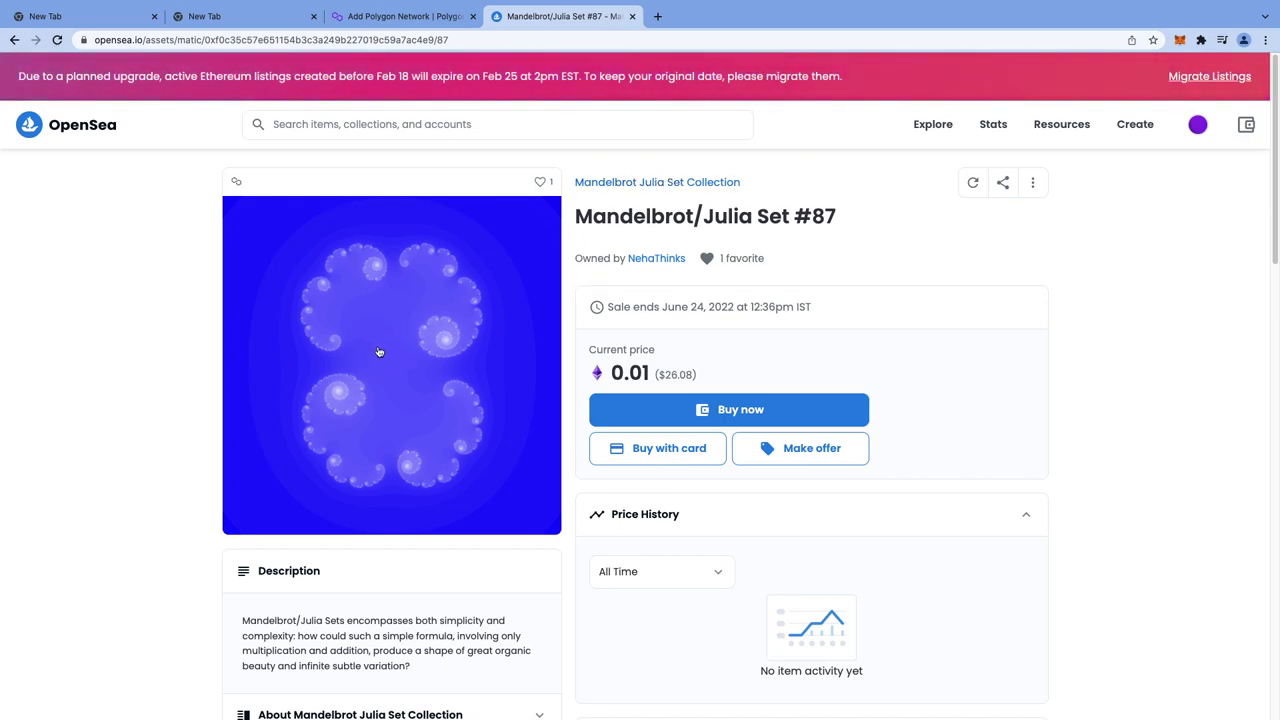
- Scroll to the NFT's Details and highlight that its Blockchain is Polygon
{"action": "scroll", "coordinate": [379, 352], "scroll_direction": "down", "scroll_amount": 5}
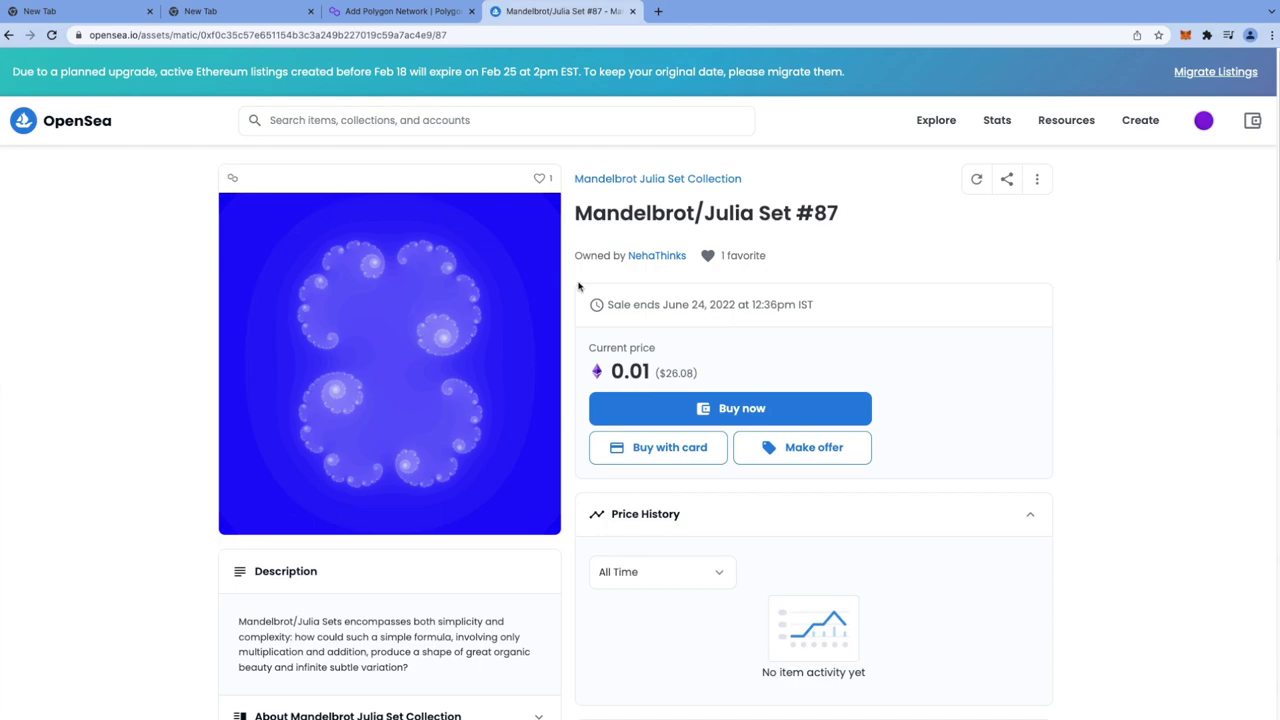
{"action": "scroll", "coordinate": [371, 354], "scroll_direction": "down", "scroll_amount": 5}
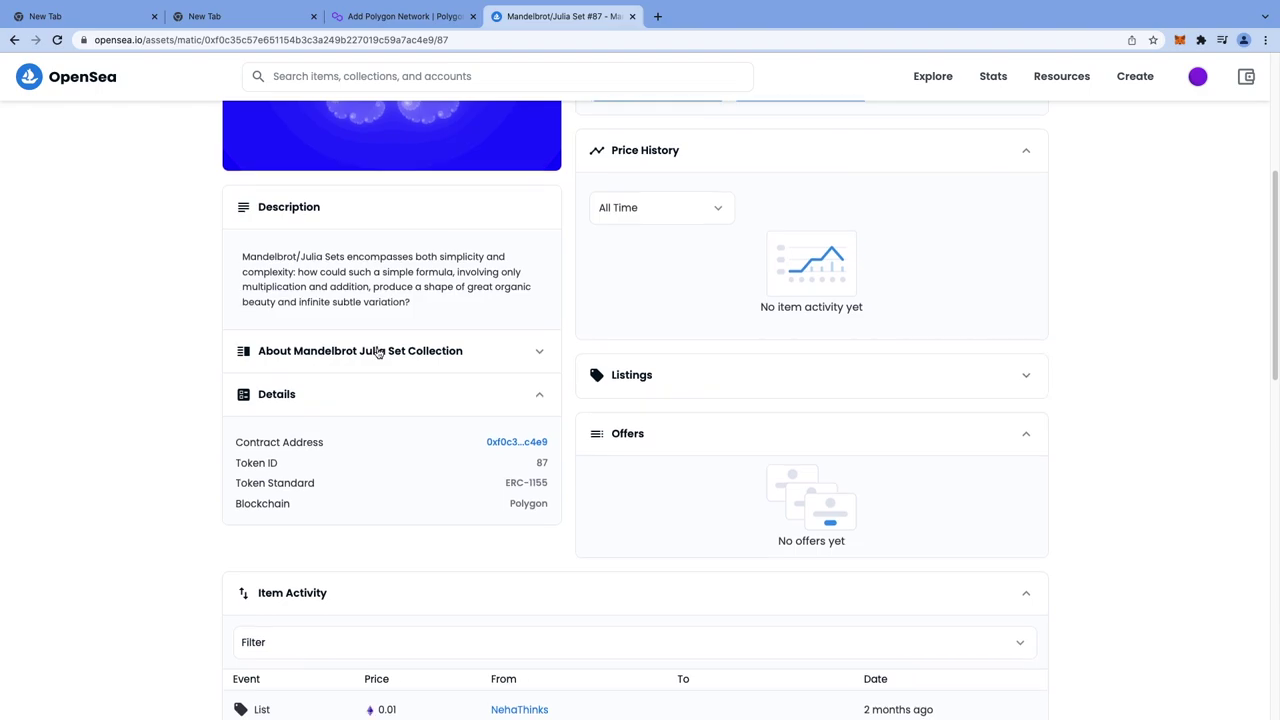
{"action": "double_click", "coordinate": [256, 503]}
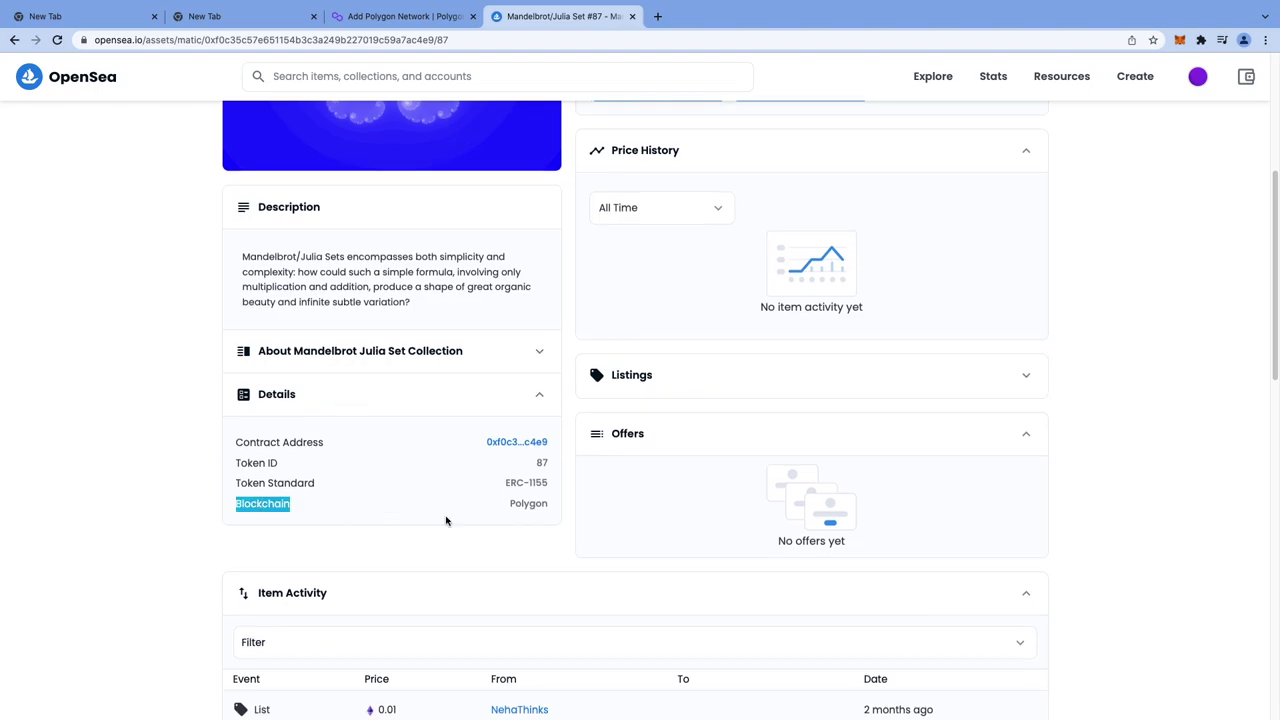
{"action": "double_click", "coordinate": [523, 503]}
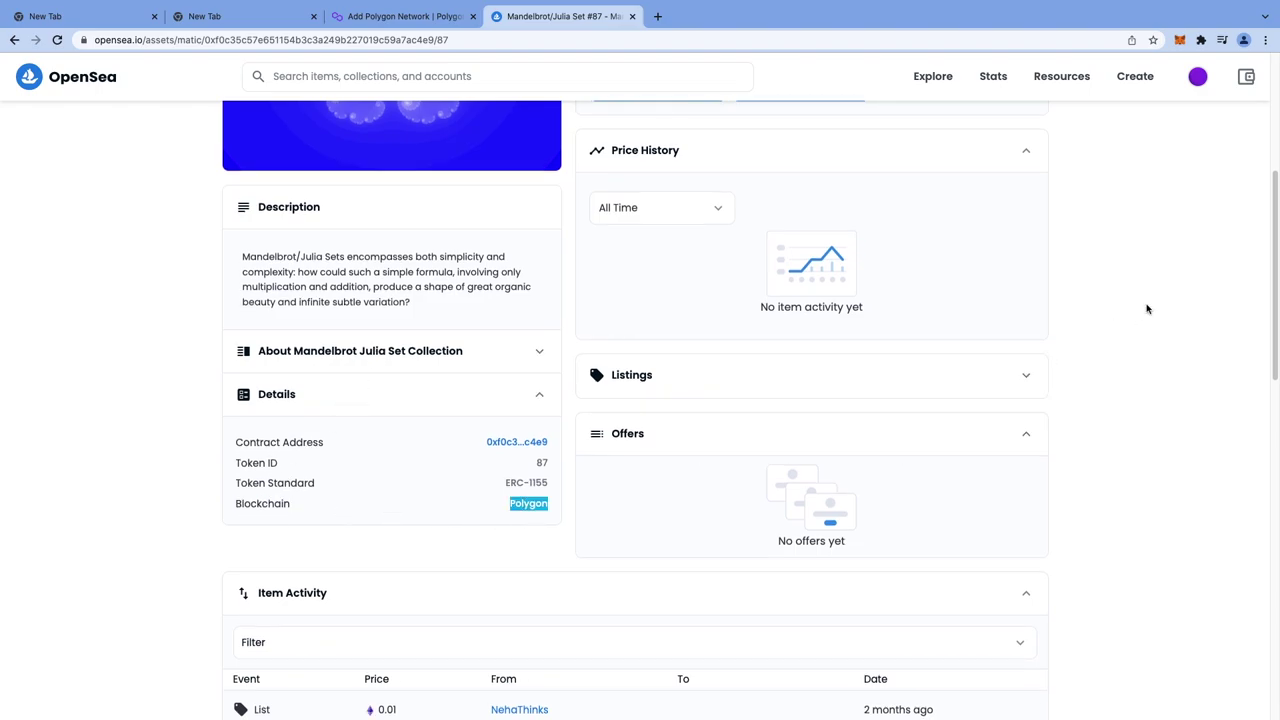
{"action": "scroll", "coordinate": [1147, 308], "scroll_direction": "up", "scroll_amount": 5}
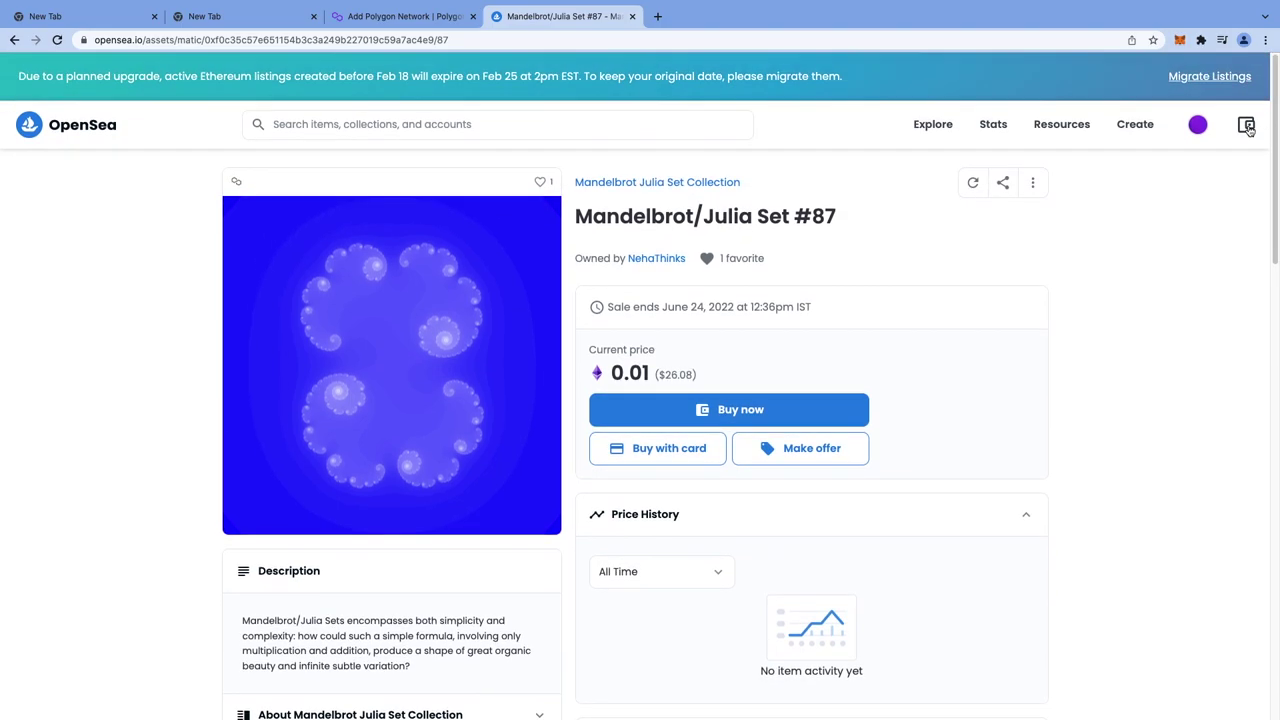
- Check the OpenSea wallet panel and MetaMask balances, then dismiss the MetaMask popup
{"action": "left_click", "coordinate": [1247, 126]}
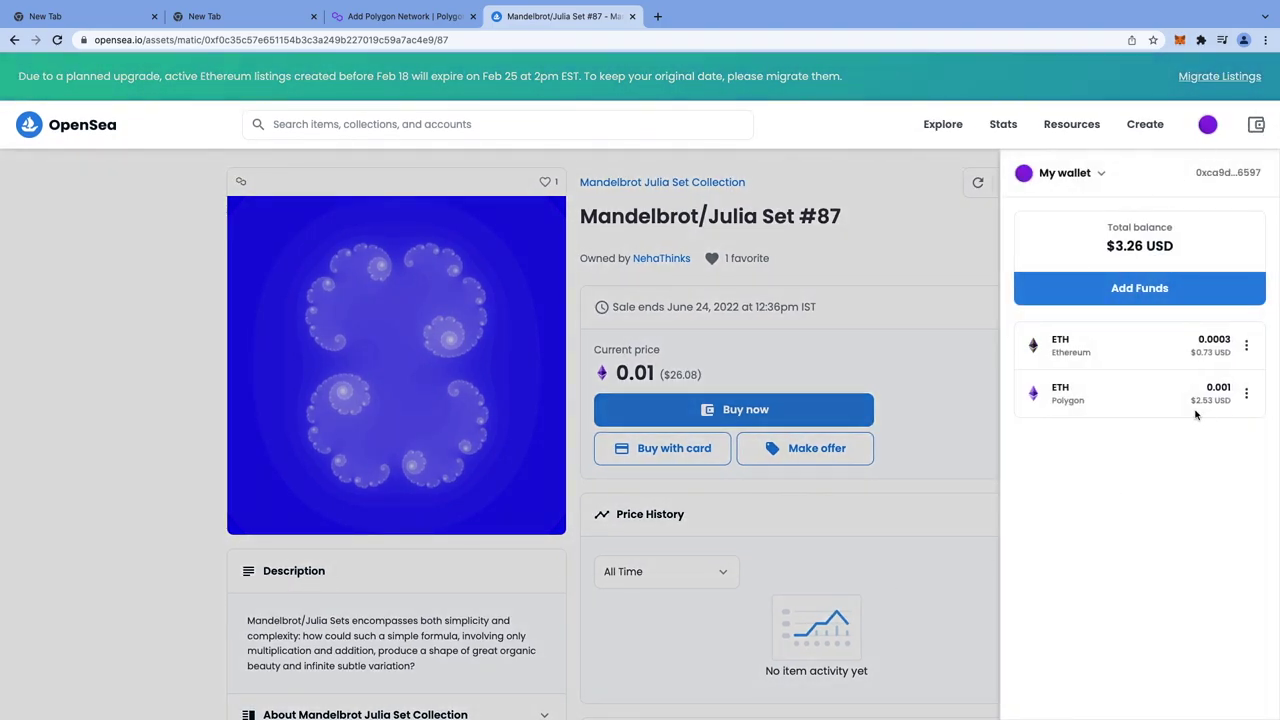
{"action": "left_click", "coordinate": [1180, 40]}
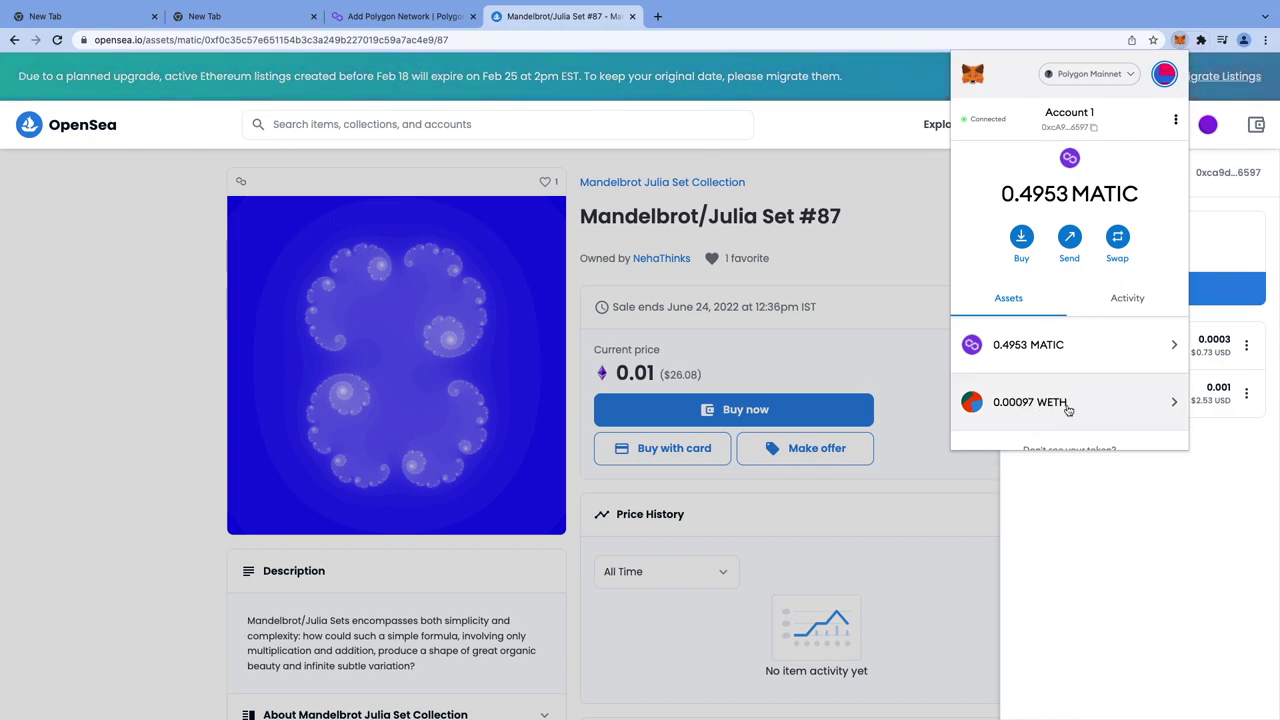
{"action": "left_click", "coordinate": [1113, 487]}
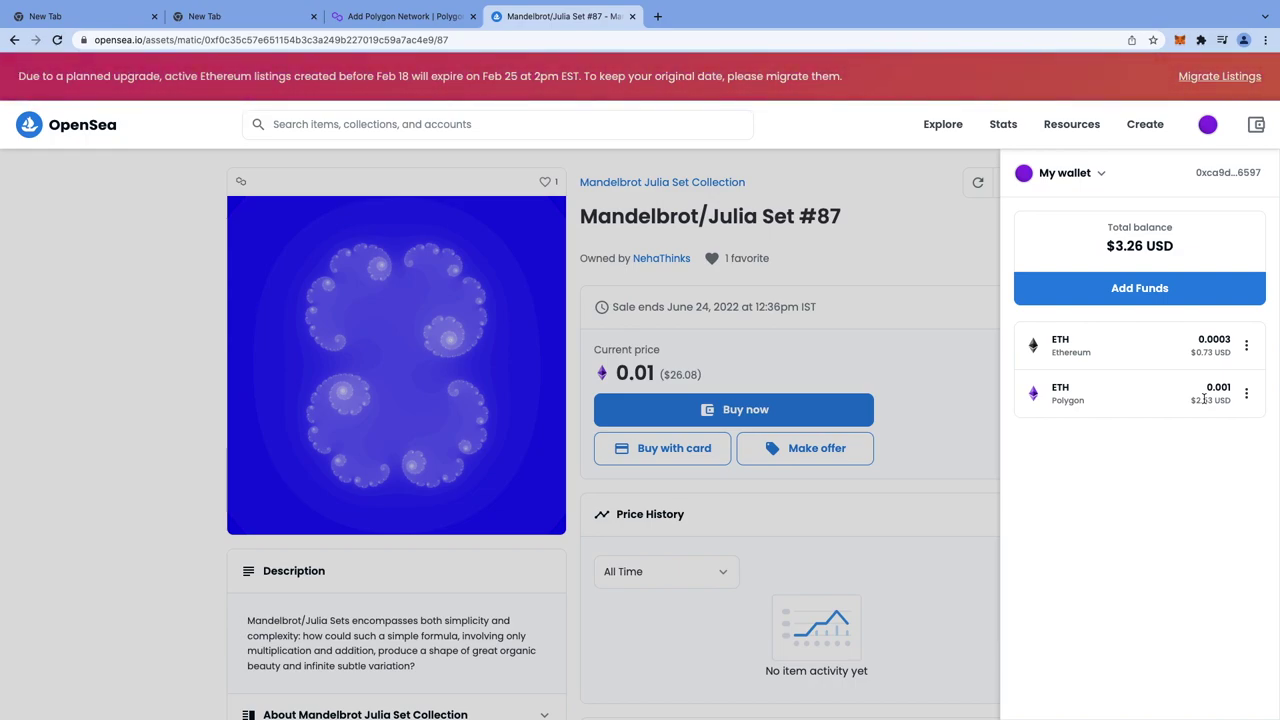
- Buy Mandelbrot/Julia Set #87 for 0.01 ETH, accepting the unreviewed-collection warning and confirming checkout
{"action": "left_click", "coordinate": [757, 410]}
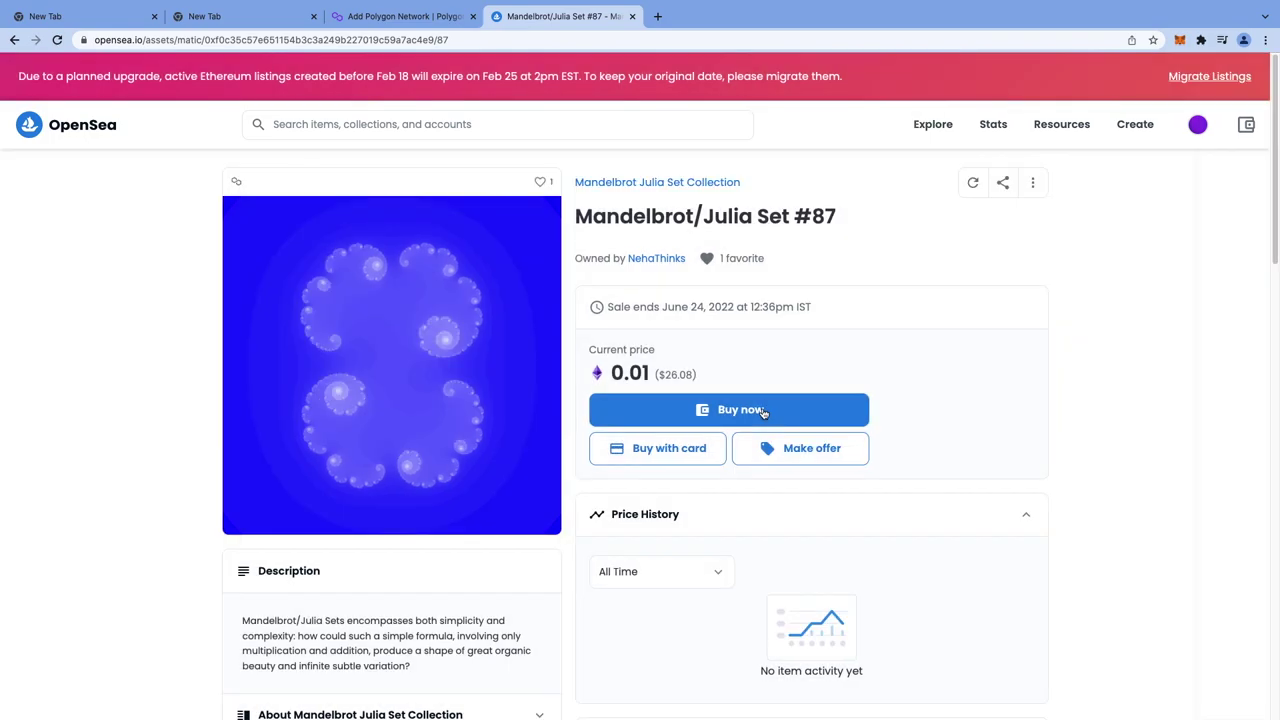
{"action": "left_click", "coordinate": [751, 410]}
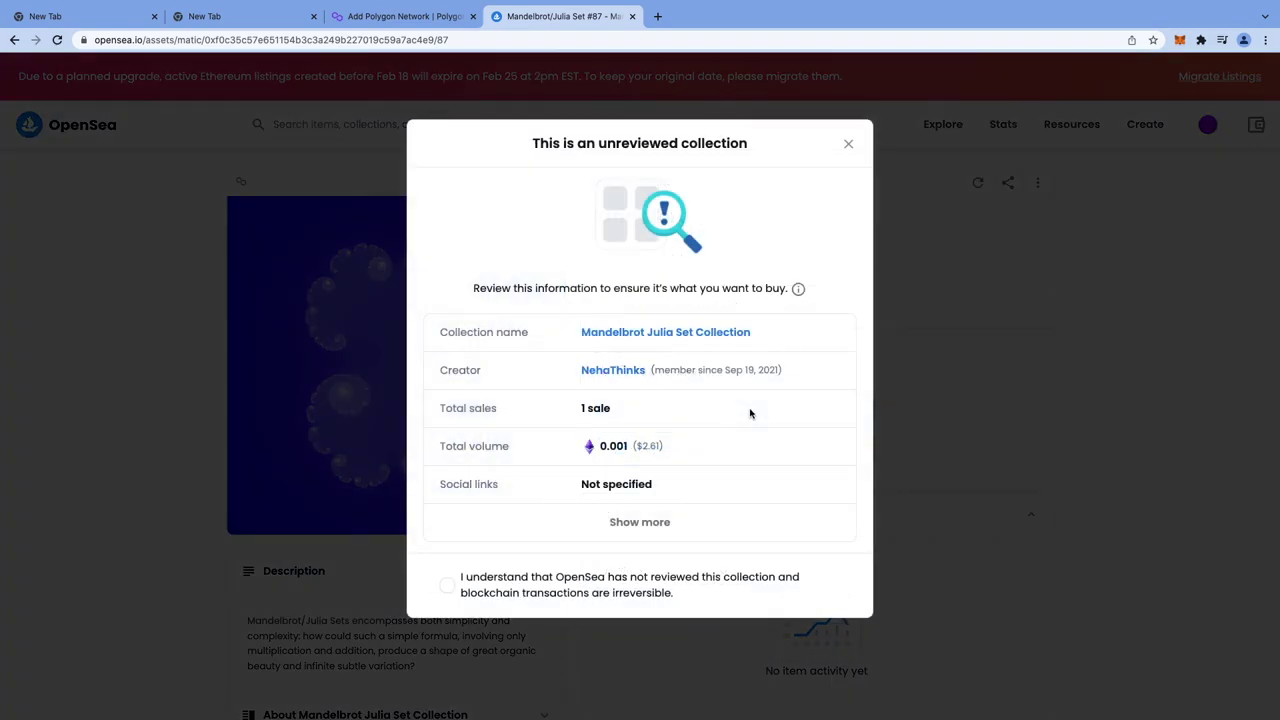
{"action": "left_click", "coordinate": [445, 577]}
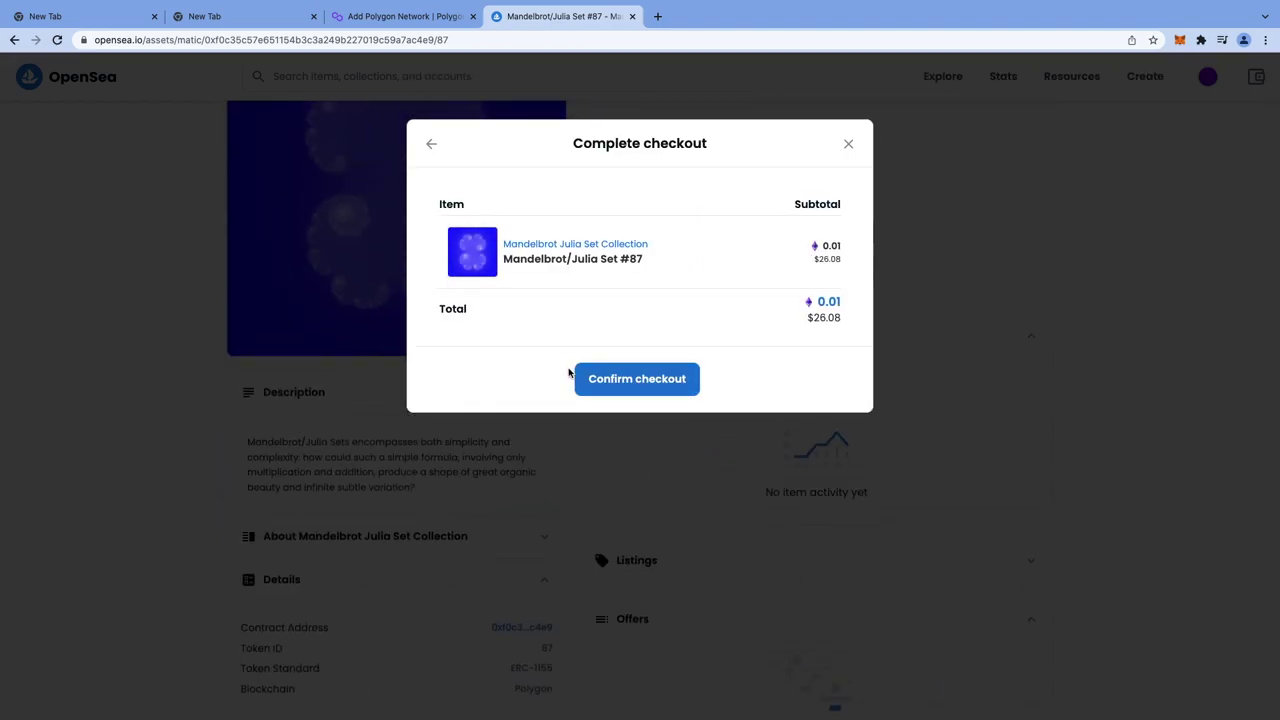
{"action": "left_click", "coordinate": [612, 380]}
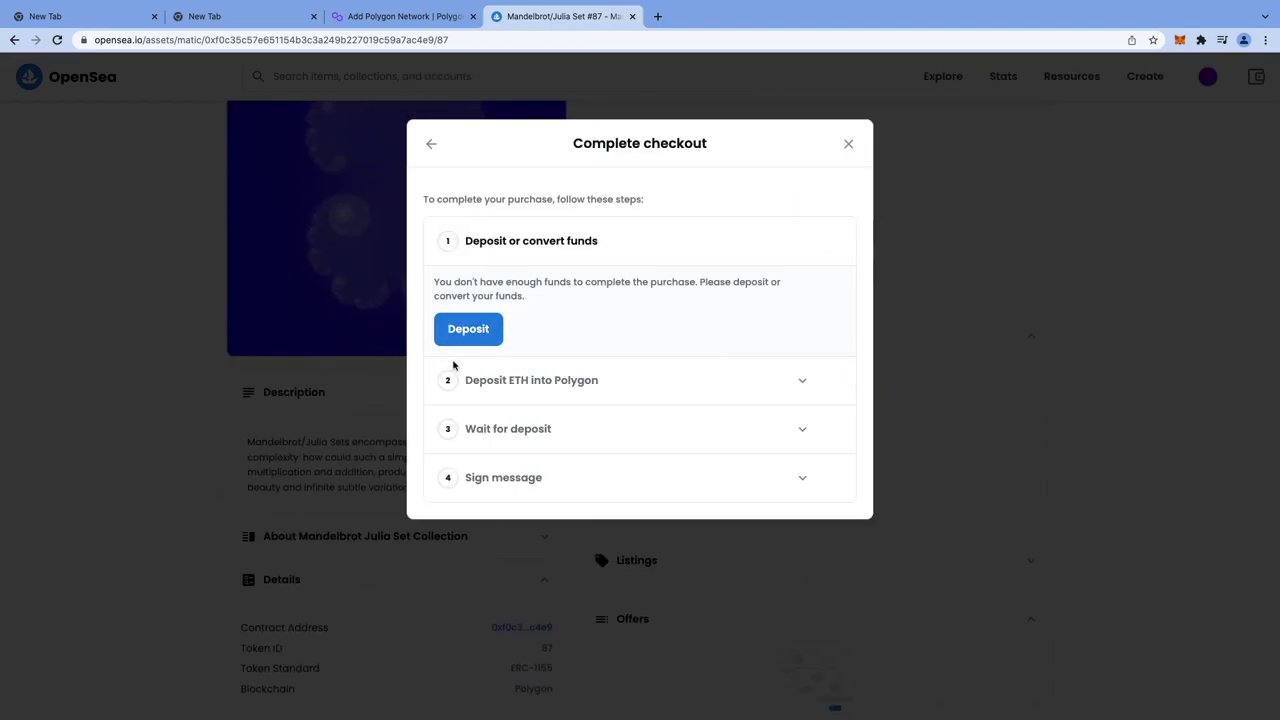